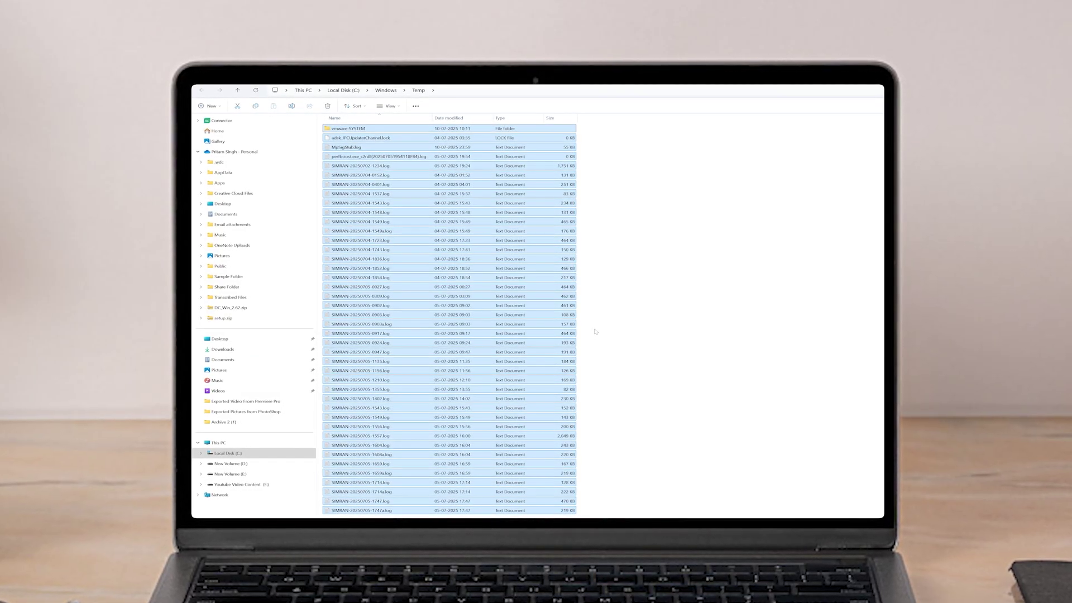
Step: Permanently delete the 217 selected Temp items with admin permission, then refresh the This PC drives
{"action": "key", "text": "shift+Delete"}
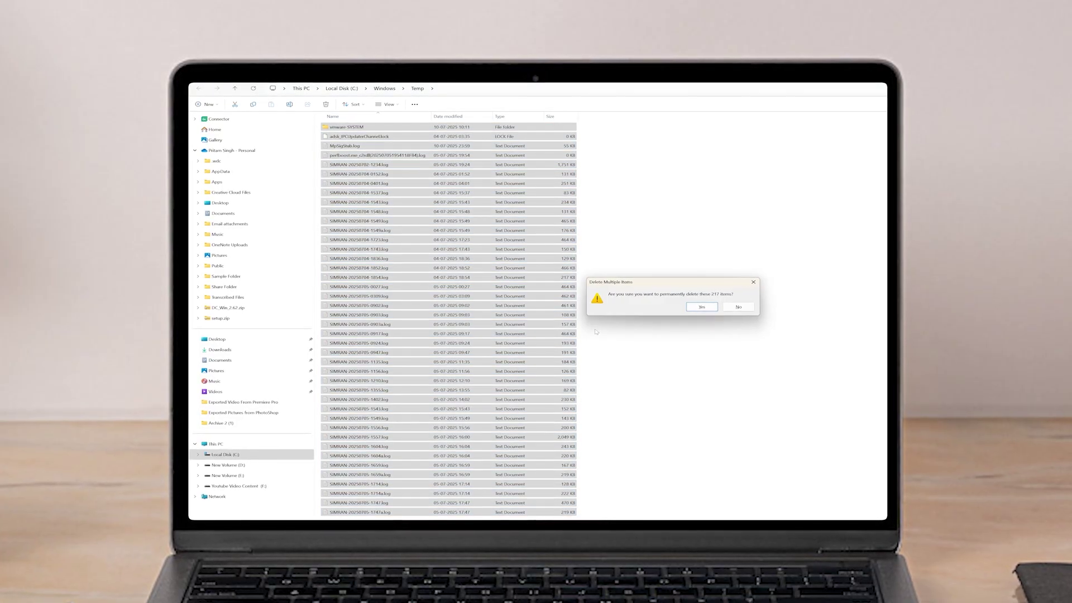
{"action": "left_click", "coordinate": [706, 308]}
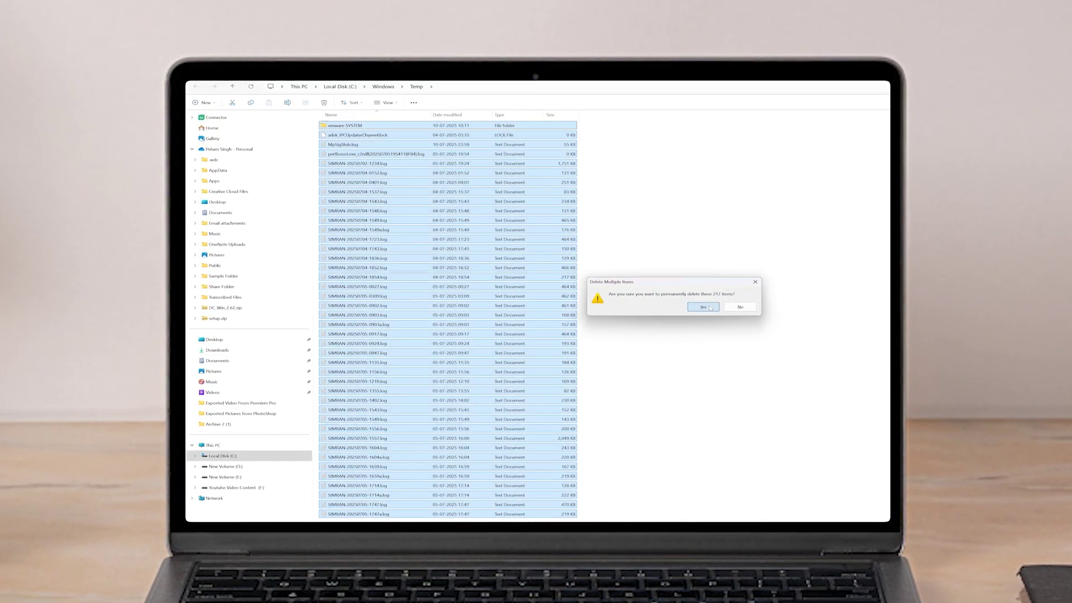
{"action": "left_click", "coordinate": [373, 293]}
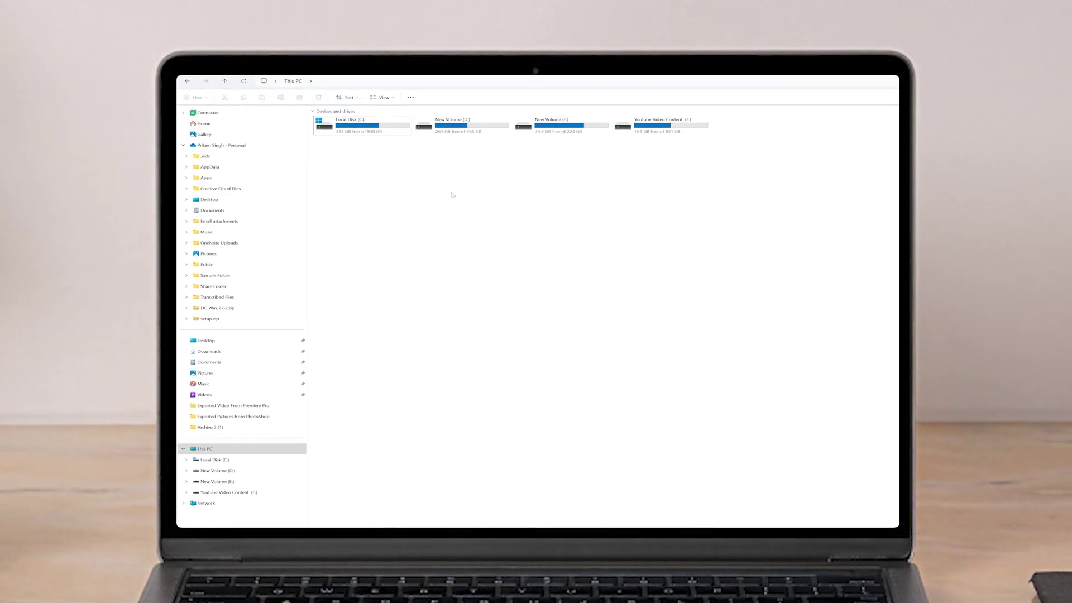
{"action": "right_click", "coordinate": [452, 192]}
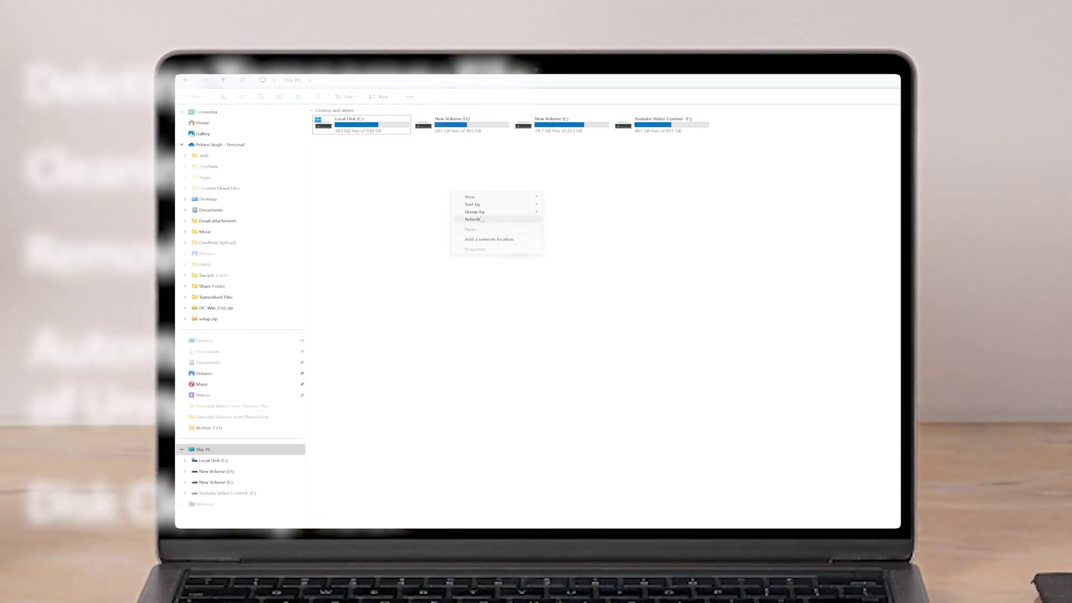
{"action": "left_click", "coordinate": [481, 219]}
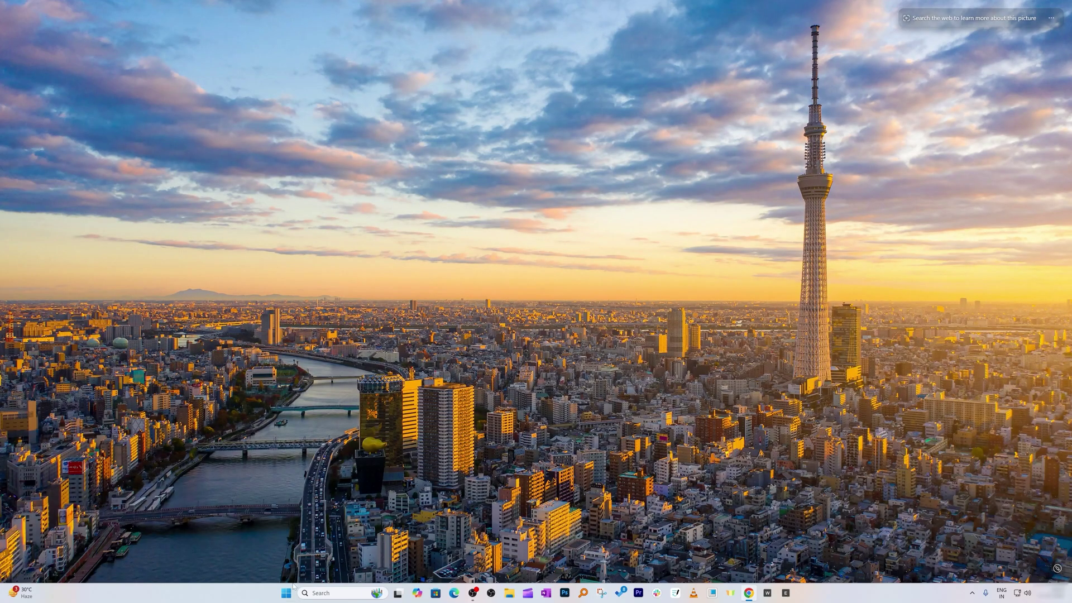
Step: Open C:\Windows\Temp through Run and permanently delete all 217 items, skipping every in-use file
{"action": "left_click", "coordinate": [286, 593]}
{"action": "type", "text": "run"}
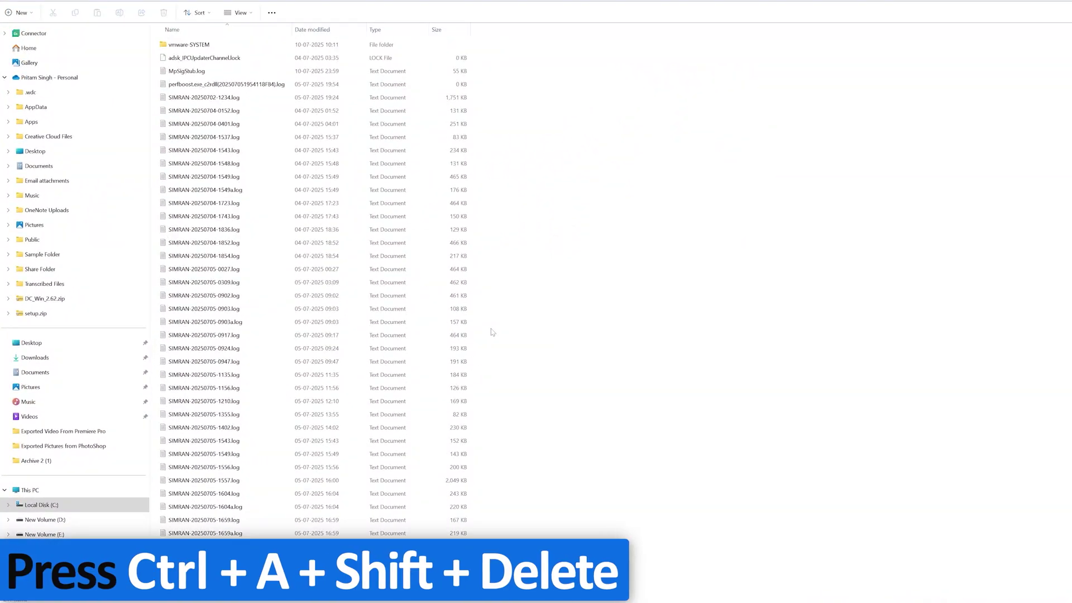
{"action": "key", "text": "ctrl+a"}
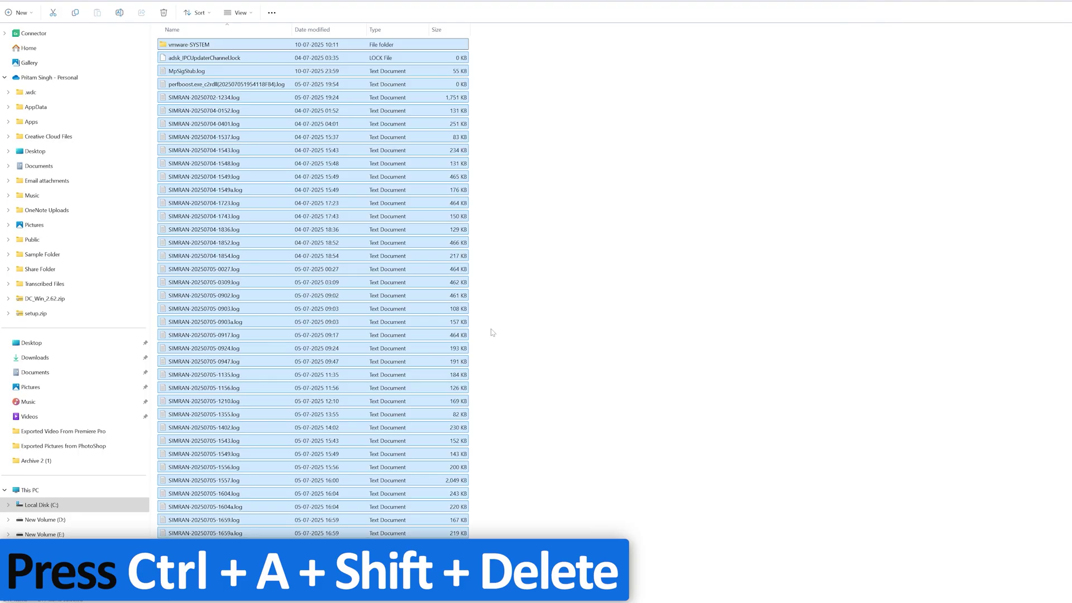
{"action": "key", "text": "shift+Delete"}
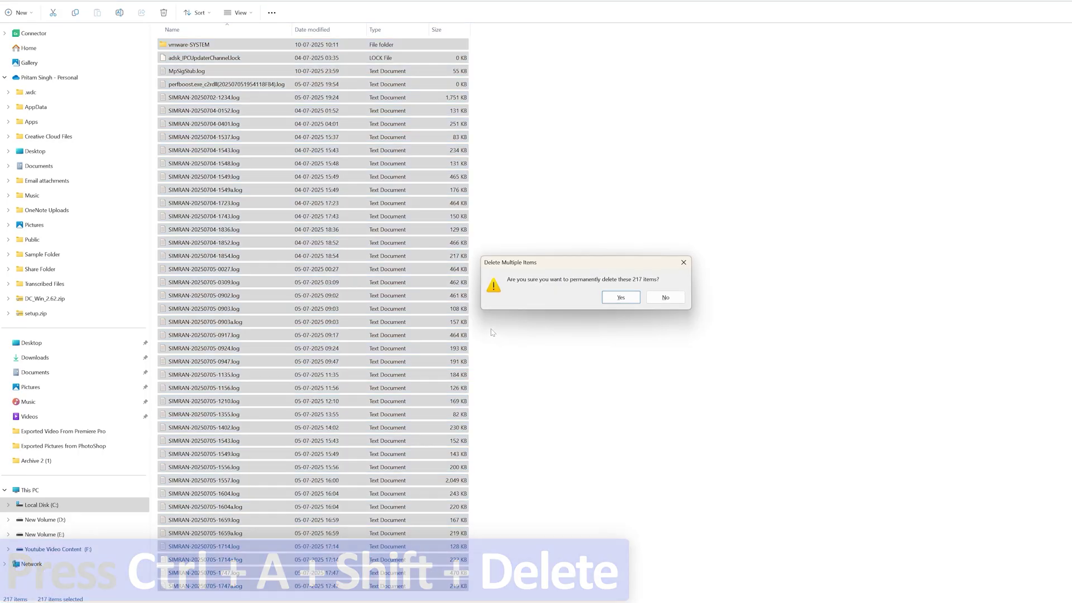
{"action": "left_click", "coordinate": [621, 298]}
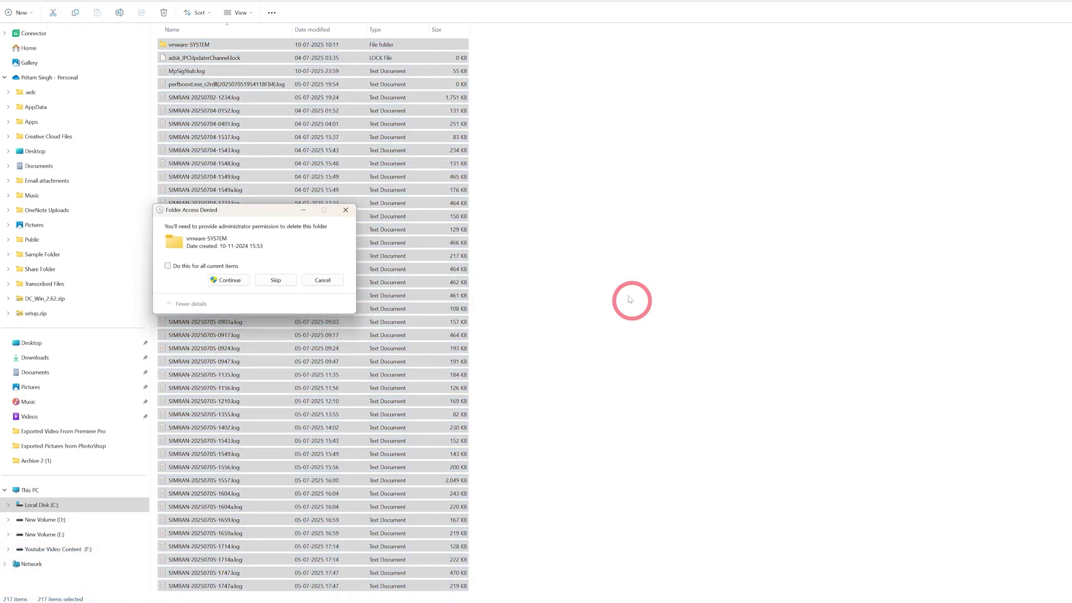
{"action": "left_click", "coordinate": [225, 278]}
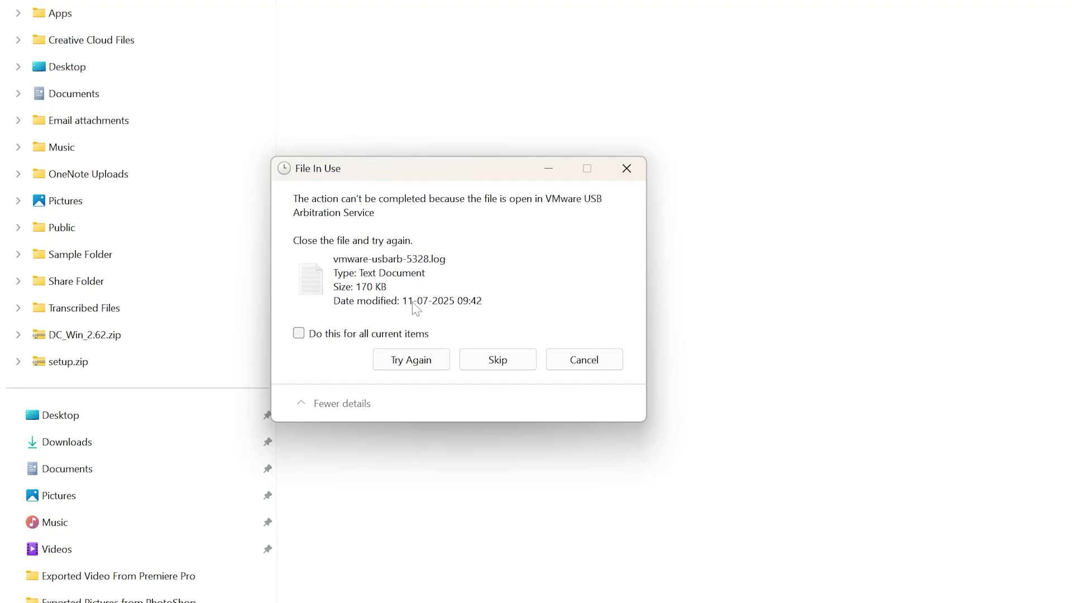
{"action": "left_click", "coordinate": [300, 334]}
{"action": "left_click", "coordinate": [502, 362]}
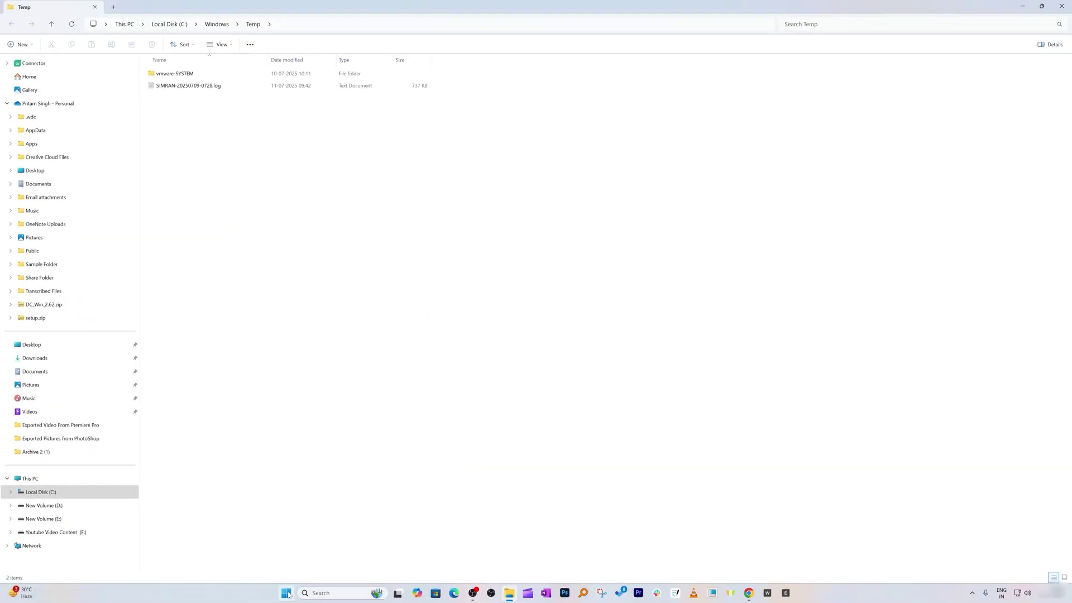
Step: Open the user's %temp% folder through the Run tool
{"action": "left_click", "coordinate": [285, 592]}
{"action": "type", "text": "ru"}
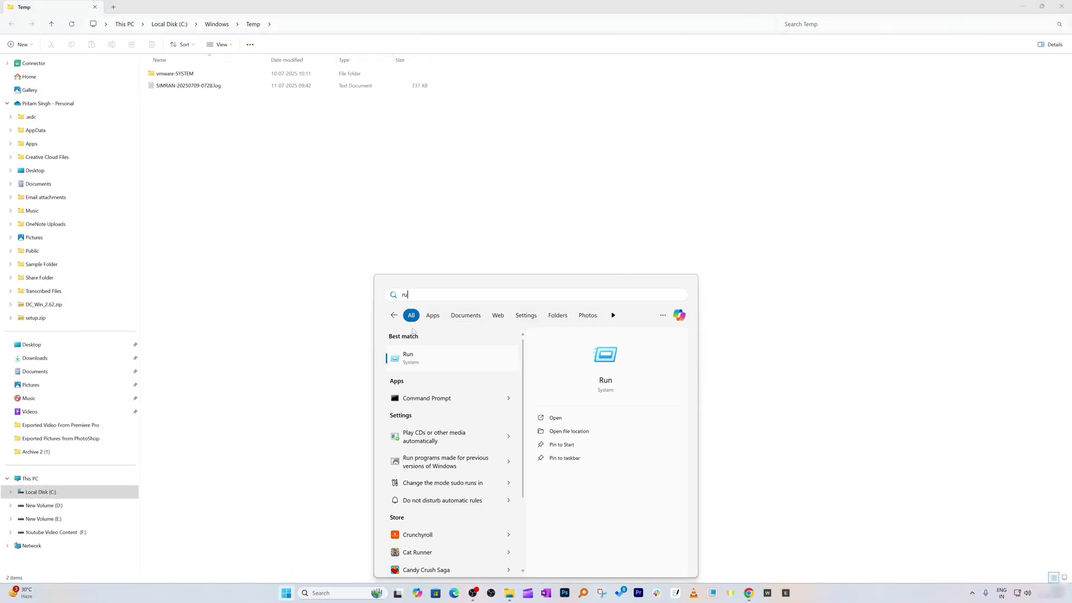
{"action": "type", "text": "n"}
{"action": "left_click", "coordinate": [413, 354]}
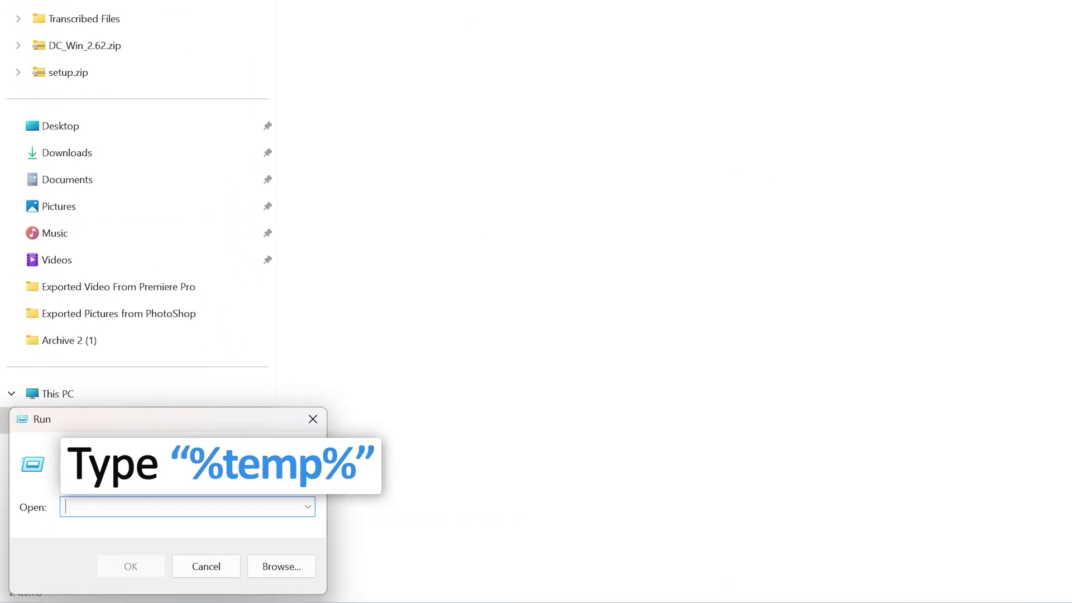
{"action": "type", "text": "%temp%"}
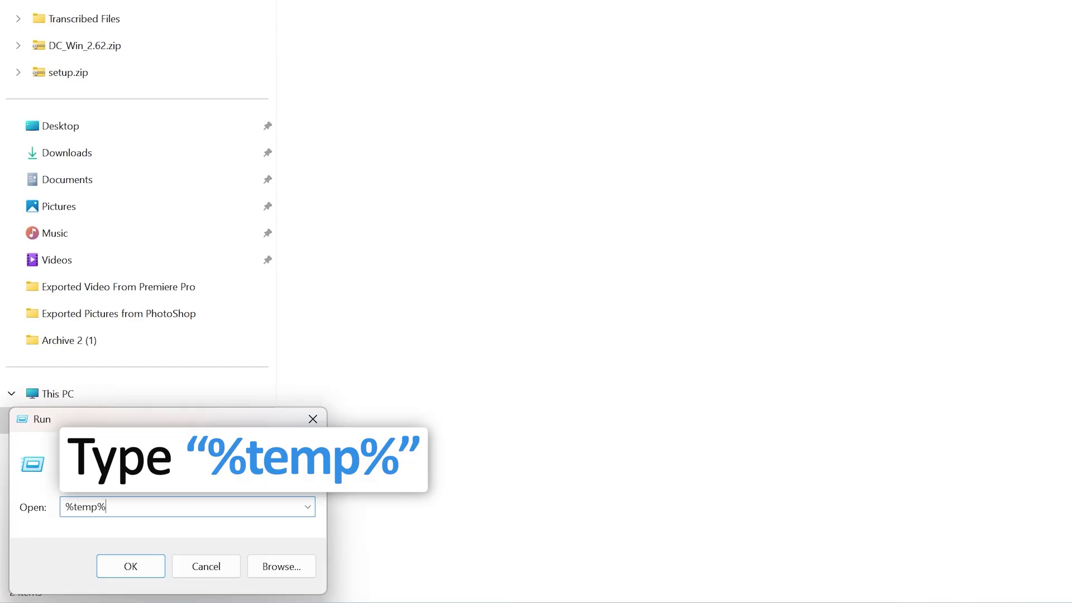
{"action": "left_click", "coordinate": [128, 564]}
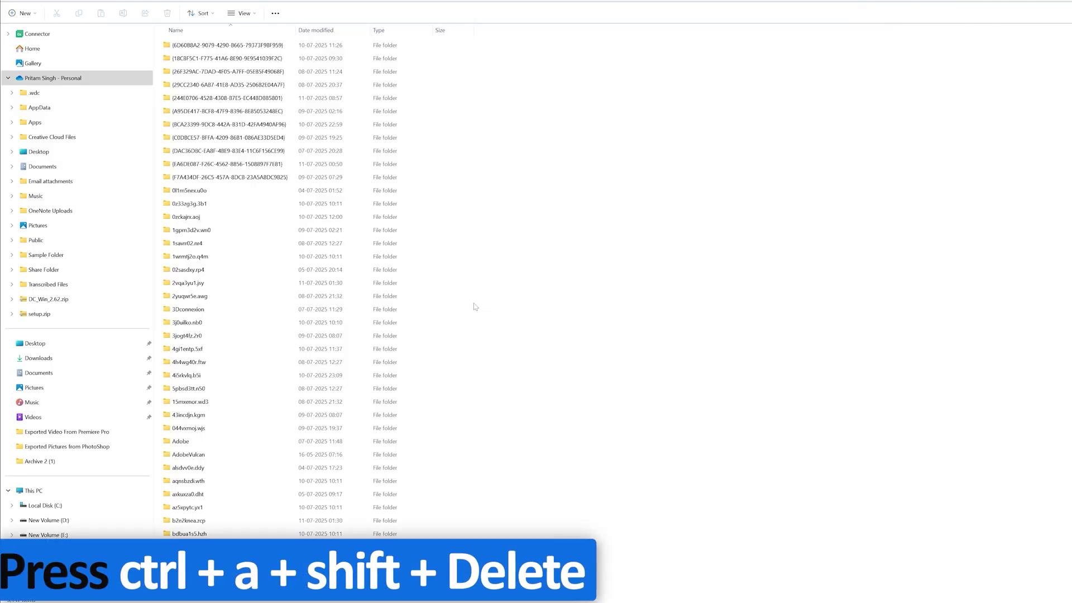
Step: Permanently delete all 5,147 temp items, skipping every file that is in use
{"action": "key", "text": "ctrl+a"}
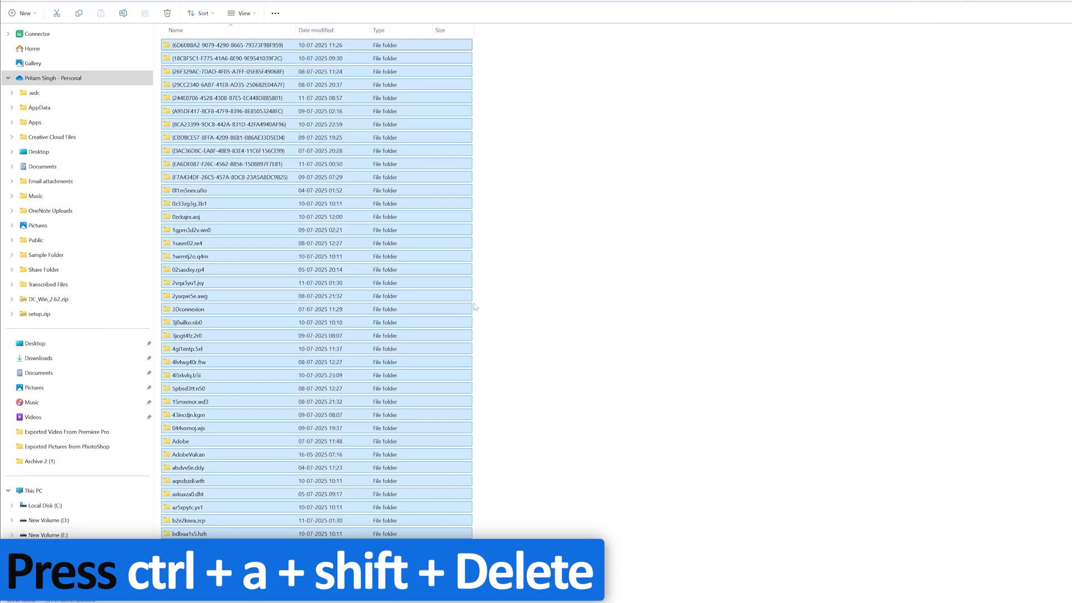
{"action": "key", "text": "shift+Delete"}
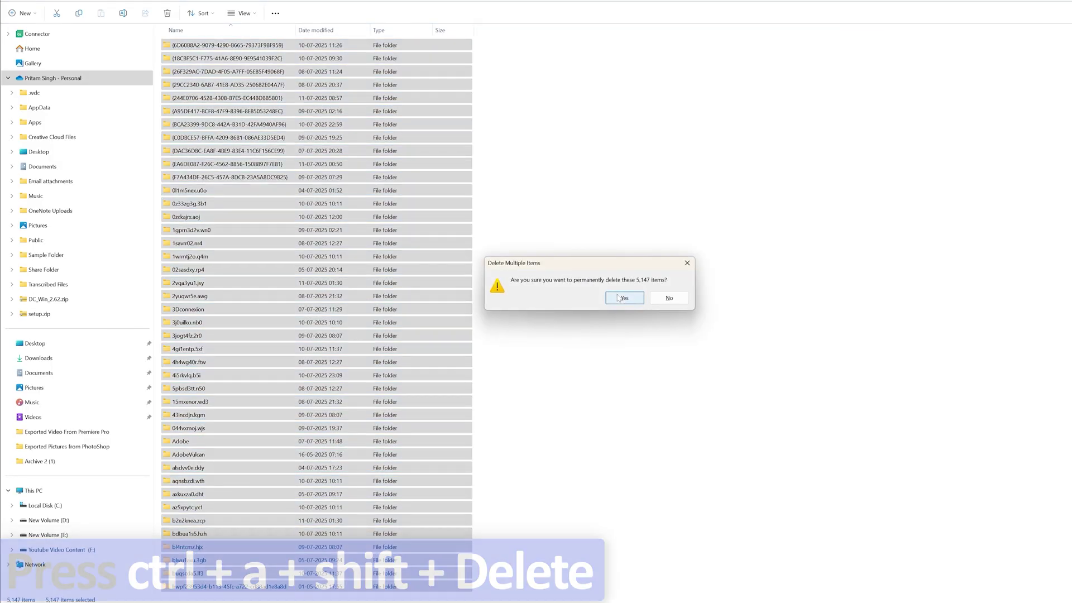
{"action": "left_click", "coordinate": [620, 297]}
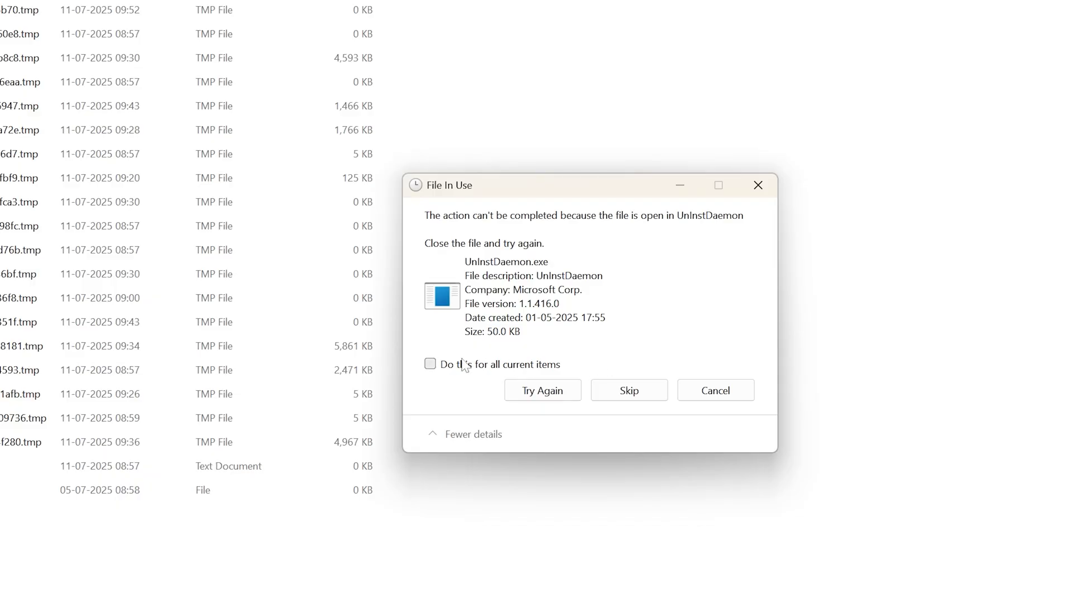
{"action": "left_click", "coordinate": [431, 364]}
{"action": "left_click", "coordinate": [635, 390]}
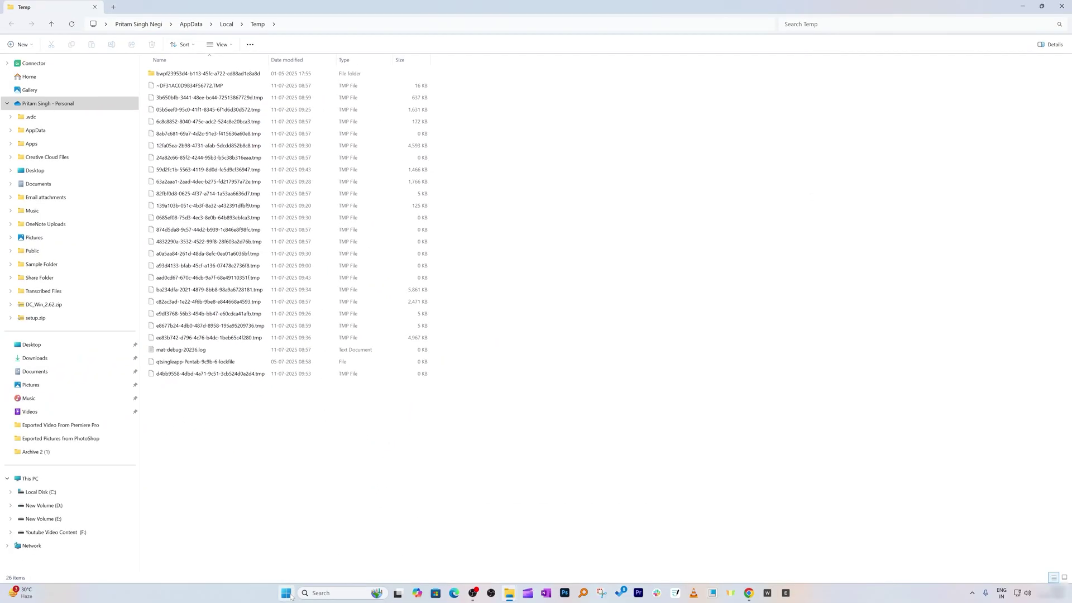
Step: Open the Prefetch folder through Run and permanently delete all 424 items
{"action": "left_click", "coordinate": [289, 594]}
{"action": "type", "text": "run"}
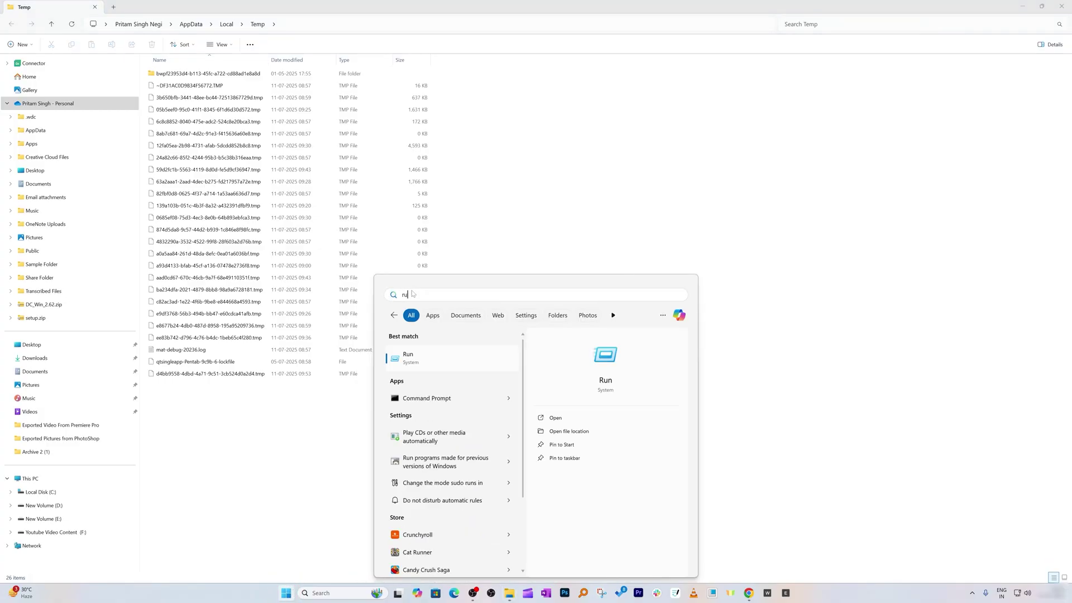
{"action": "left_click", "coordinate": [437, 283]}
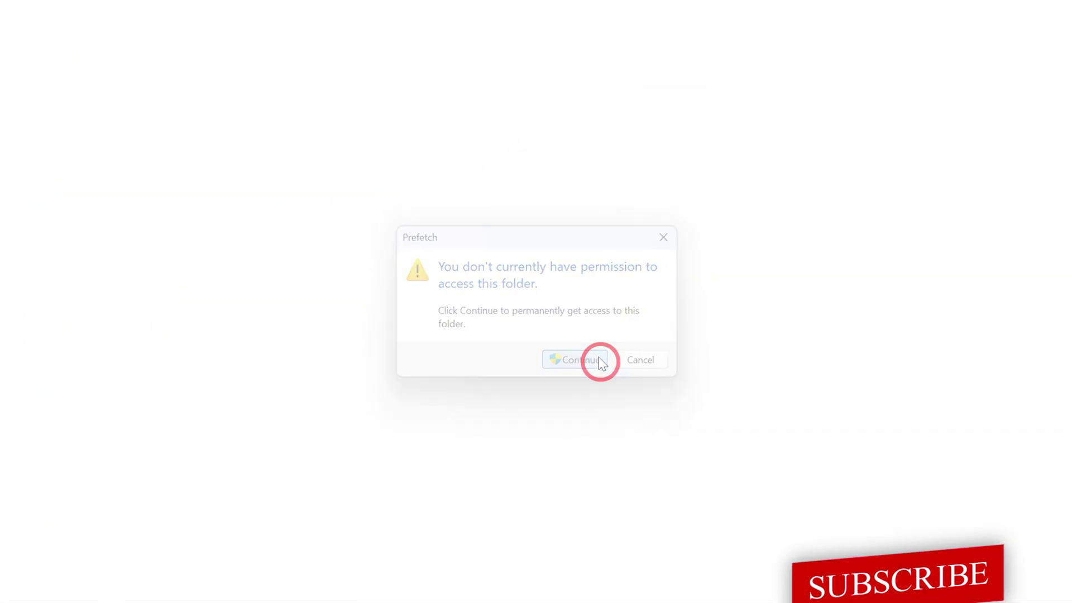
{"action": "key", "text": "ctrl+a"}
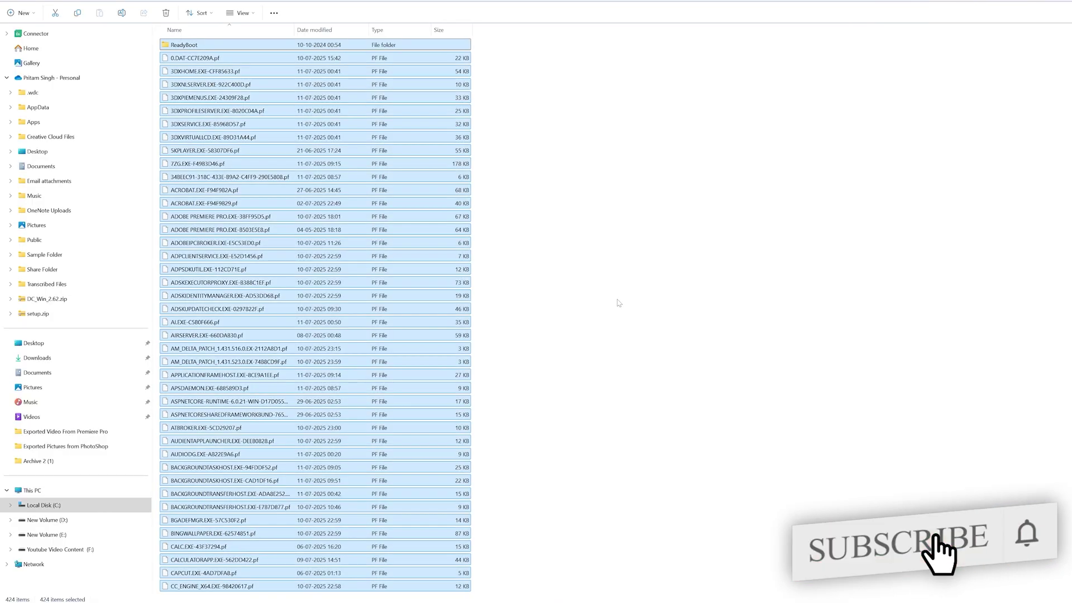
{"action": "key", "text": "shift+Delete"}
{"action": "left_click", "coordinate": [618, 301]}
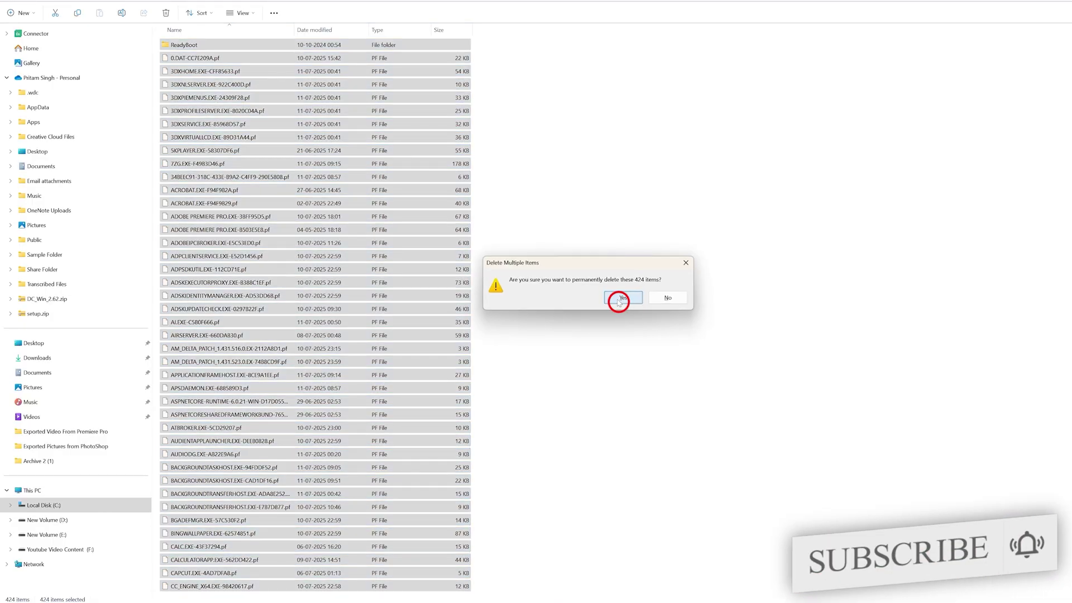
Step: Close the Prefetch, user temp and Windows Temp folder windows
{"action": "left_click", "coordinate": [1059, 6]}
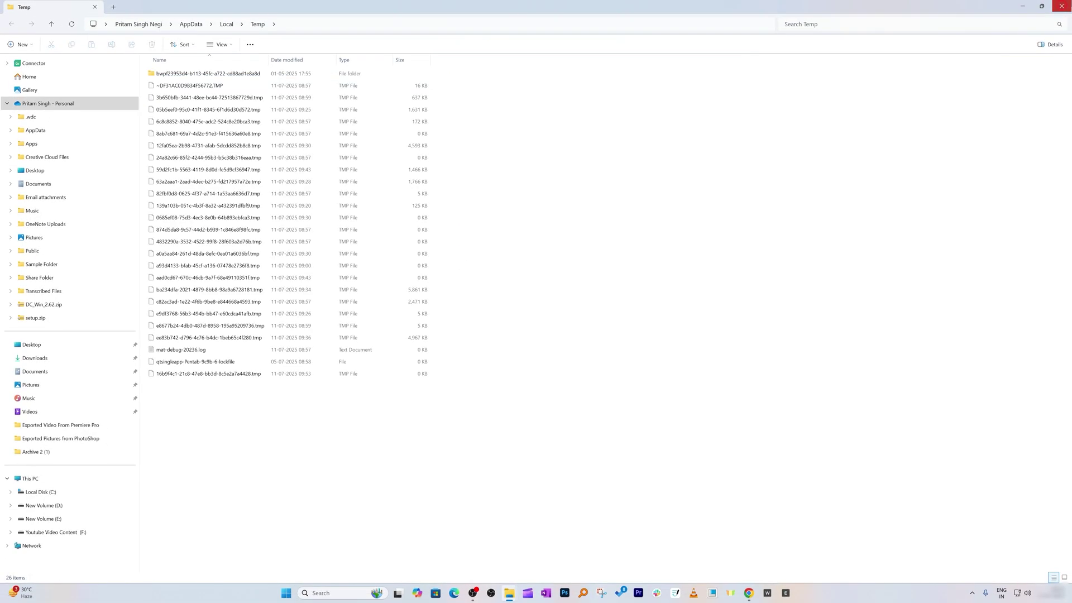
{"action": "left_click", "coordinate": [1059, 7]}
{"action": "left_click", "coordinate": [1059, 7]}
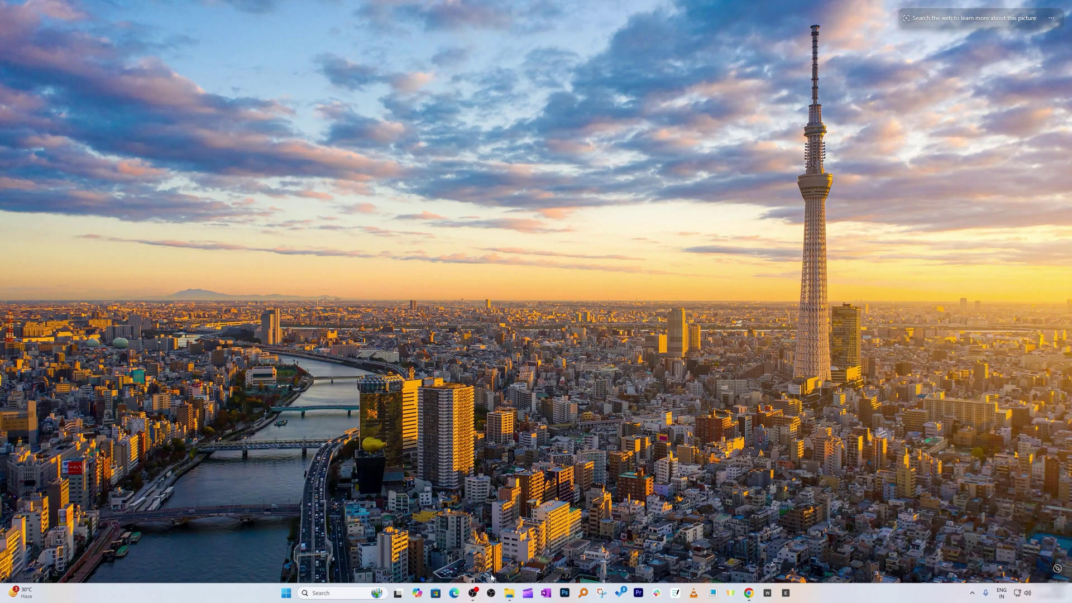
Step: Find the Recycle Bin with search, empty it permanently, and return to This PC
{"action": "left_click", "coordinate": [509, 592]}
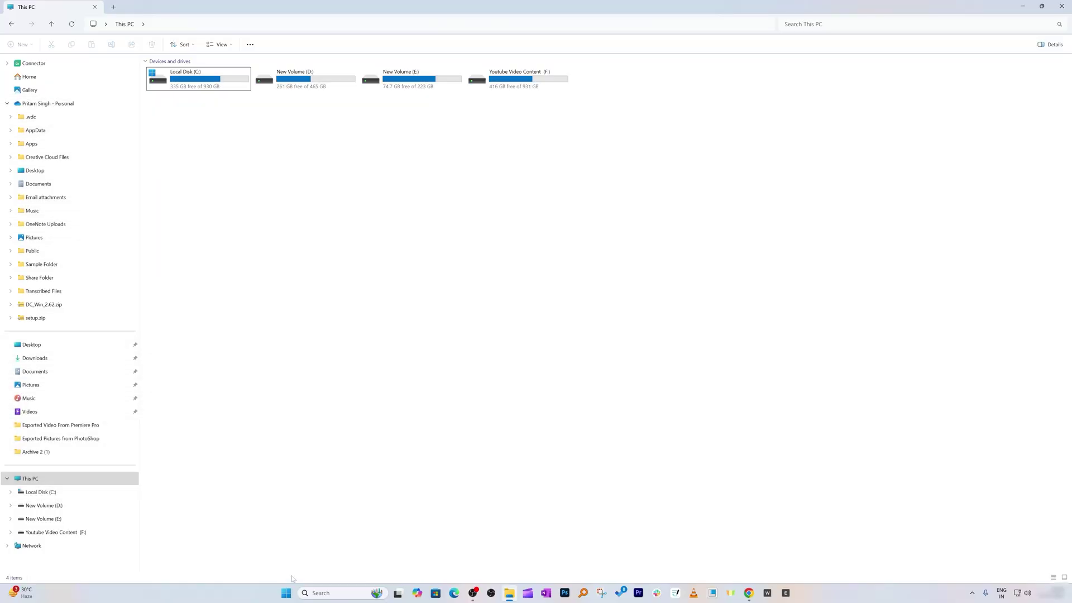
{"action": "left_click", "coordinate": [287, 593]}
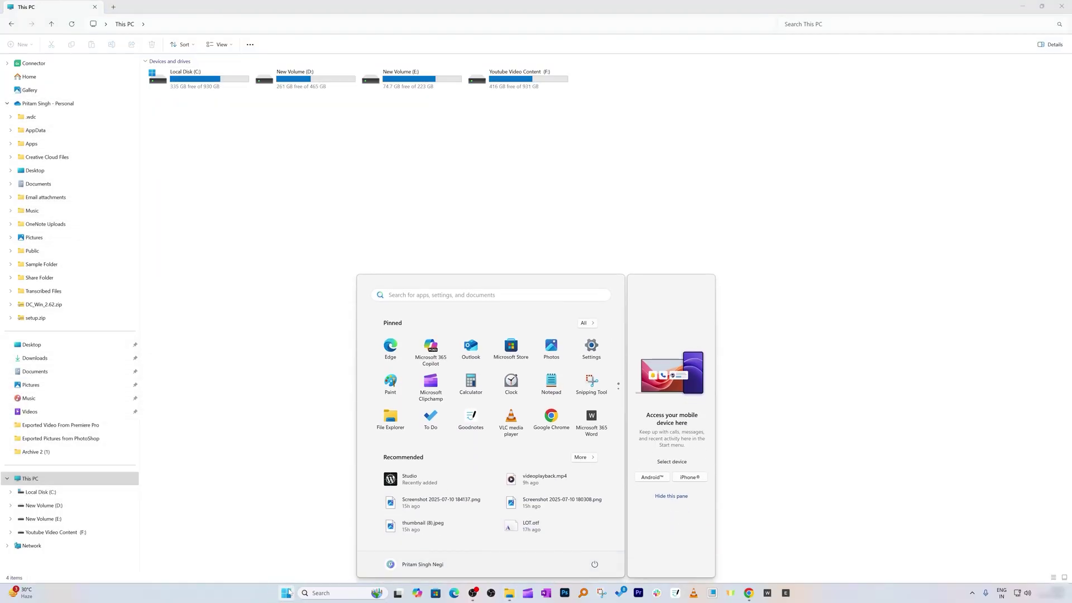
{"action": "type", "text": "re"}
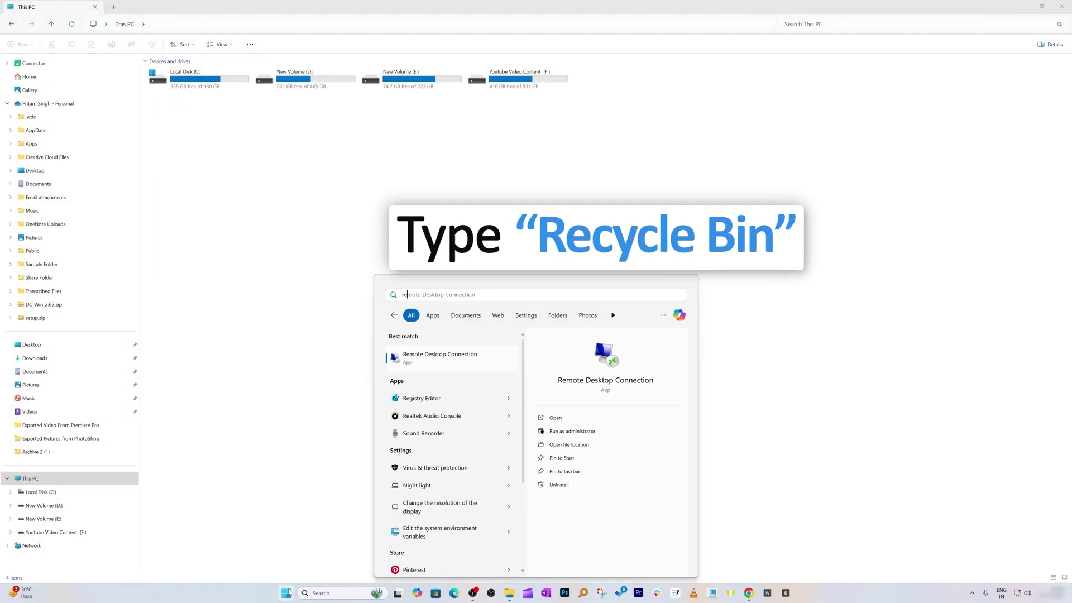
{"action": "type", "text": "cycle Bin"}
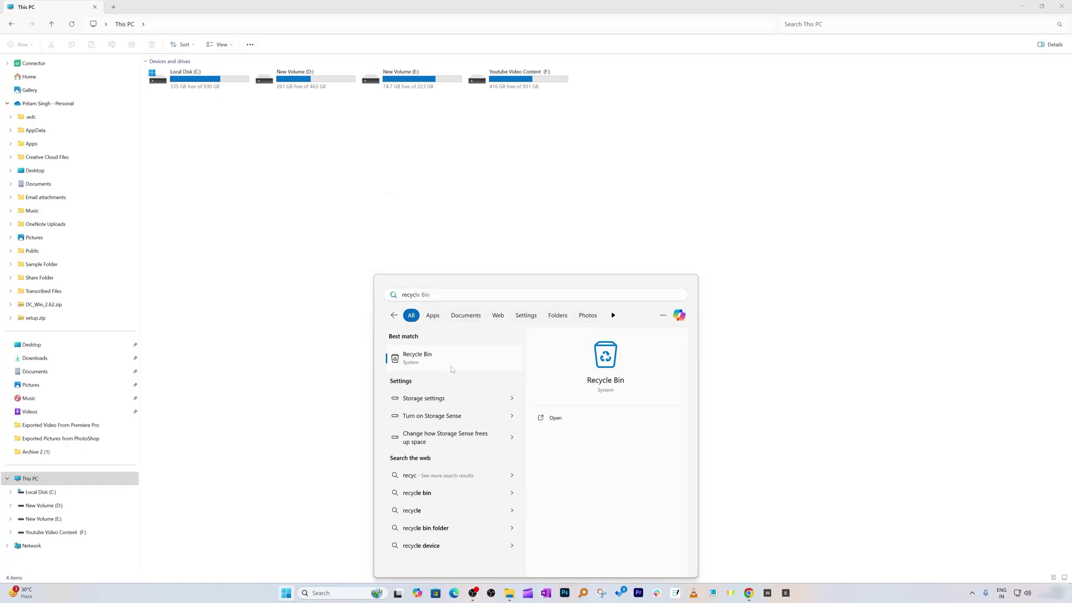
{"action": "left_click", "coordinate": [452, 367]}
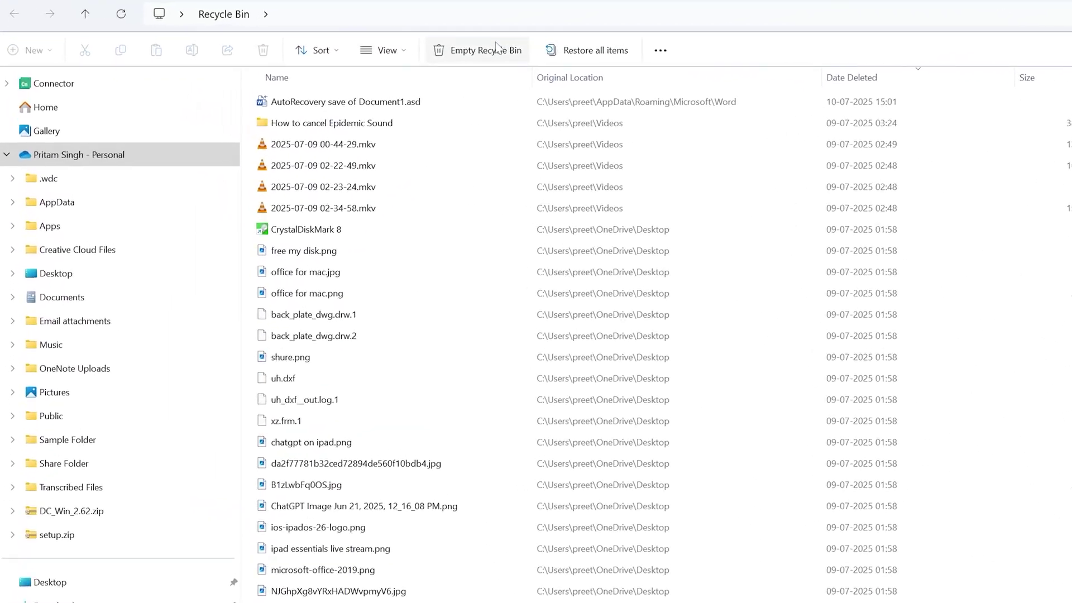
{"action": "left_click", "coordinate": [573, 51]}
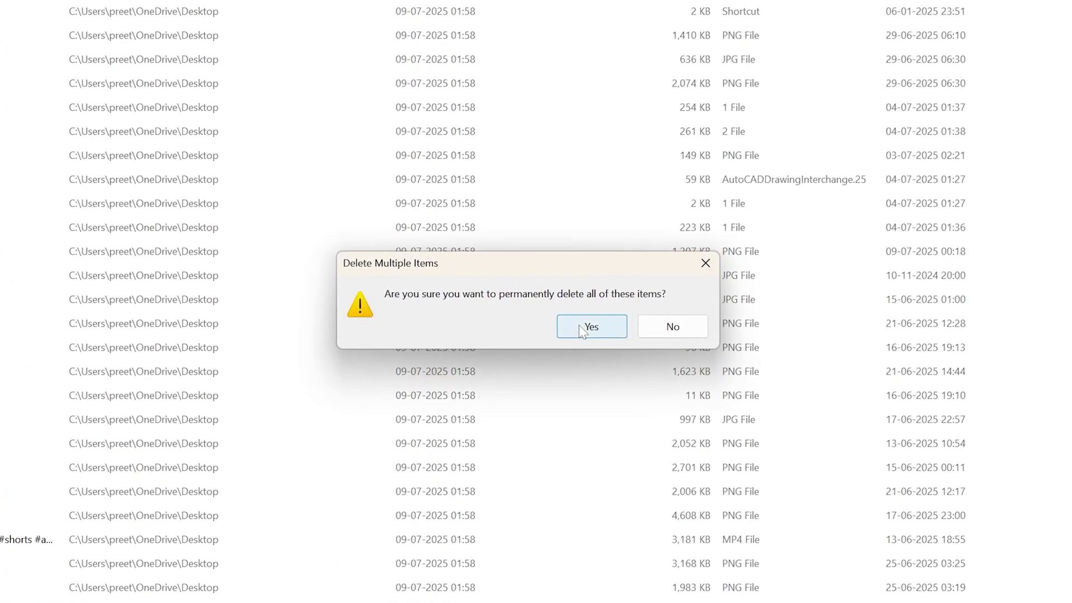
{"action": "left_click", "coordinate": [582, 325]}
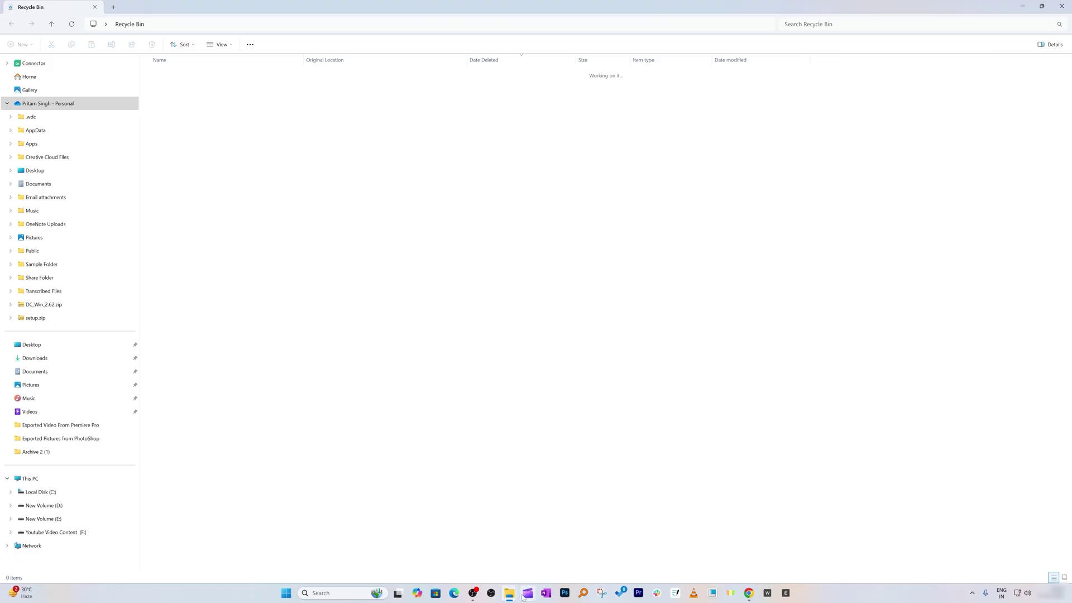
{"action": "mouse_move", "coordinate": [509, 596]}
{"action": "left_click", "coordinate": [455, 552]}
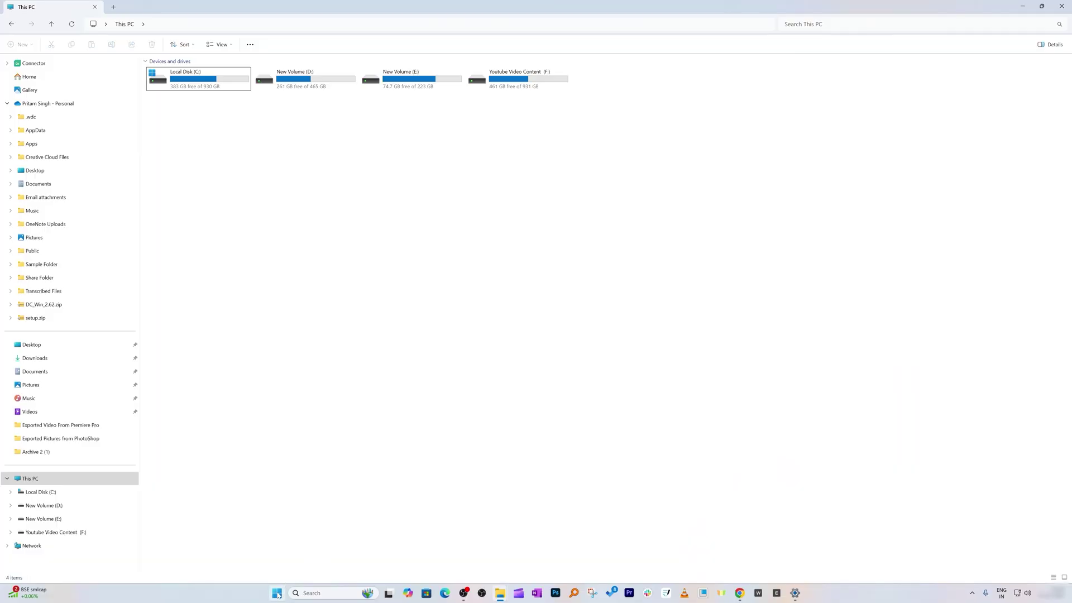
Step: Open Settings > Apps > Installed apps and set Sort by to Size (Large to small)
{"action": "left_click", "coordinate": [277, 594]}
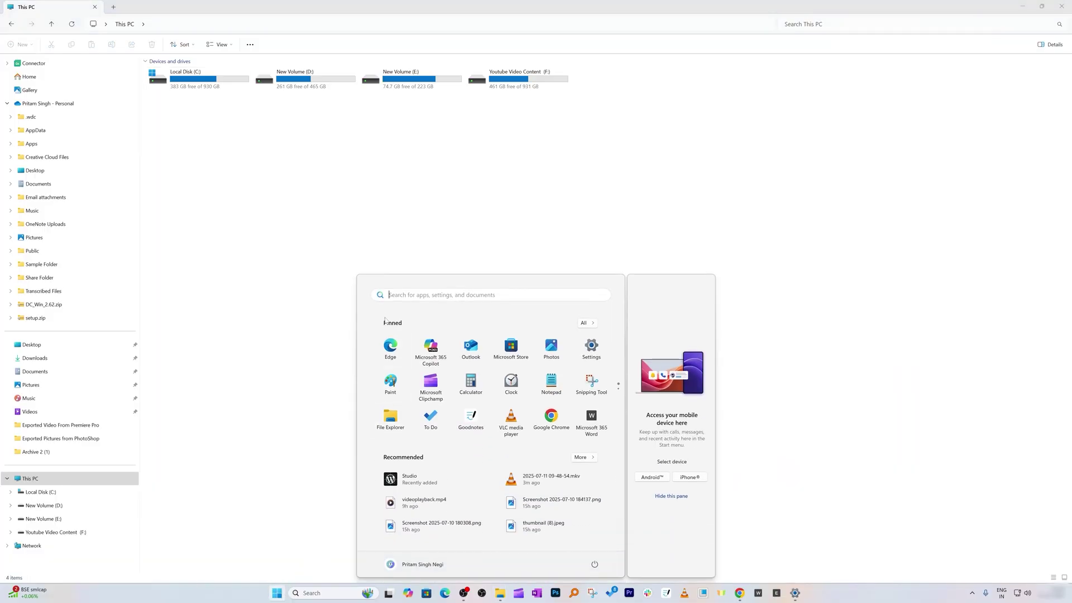
{"action": "type", "text": "Setting"}
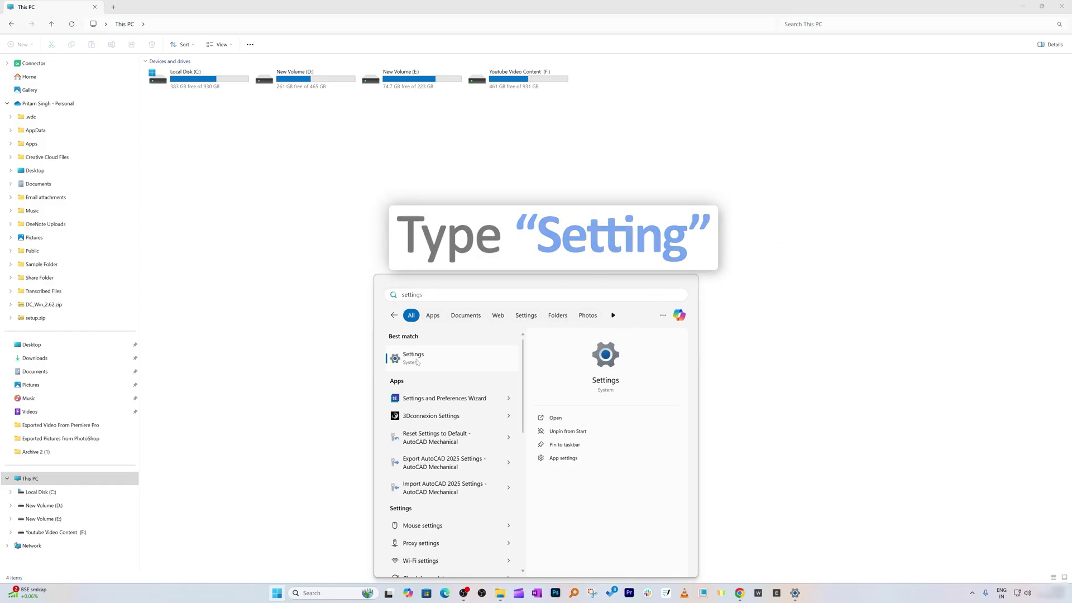
{"action": "left_click", "coordinate": [416, 361]}
{"action": "left_click", "coordinate": [31, 174]}
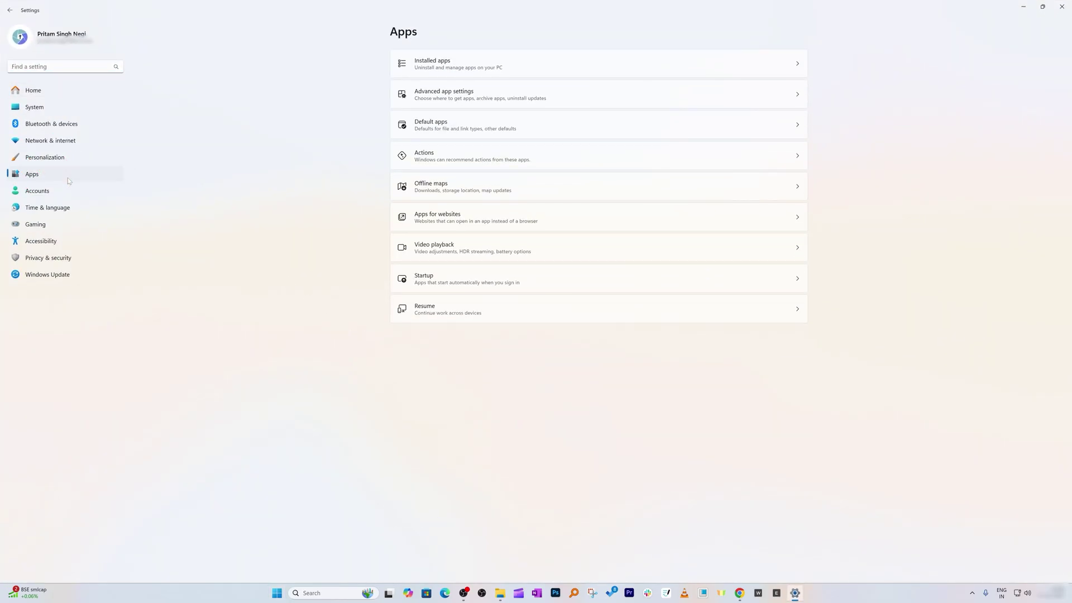
{"action": "left_click", "coordinate": [408, 66]}
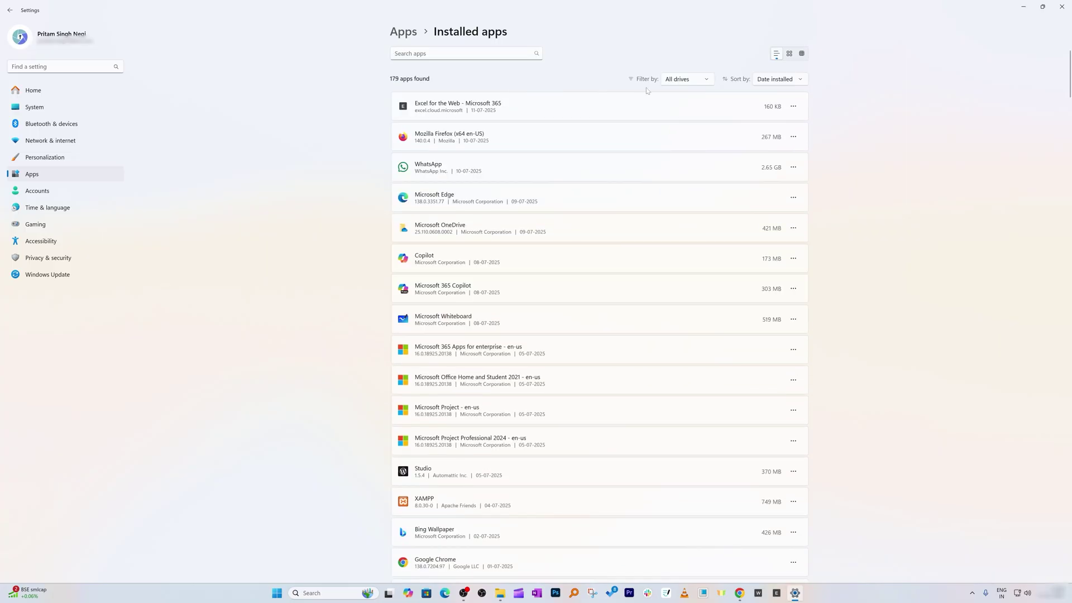
{"action": "left_click", "coordinate": [776, 79]}
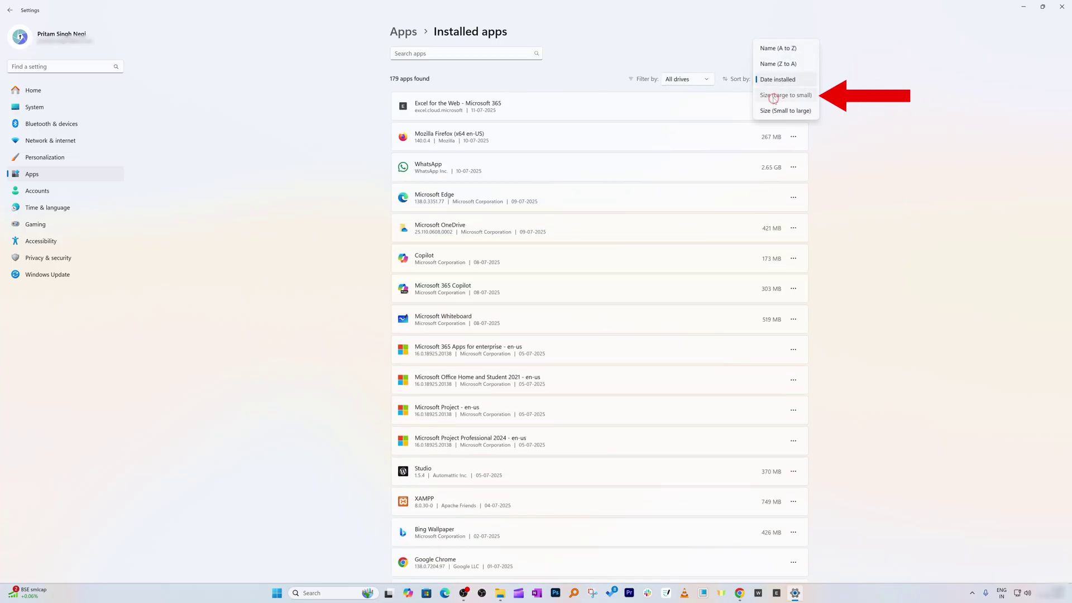
{"action": "left_click", "coordinate": [775, 96]}
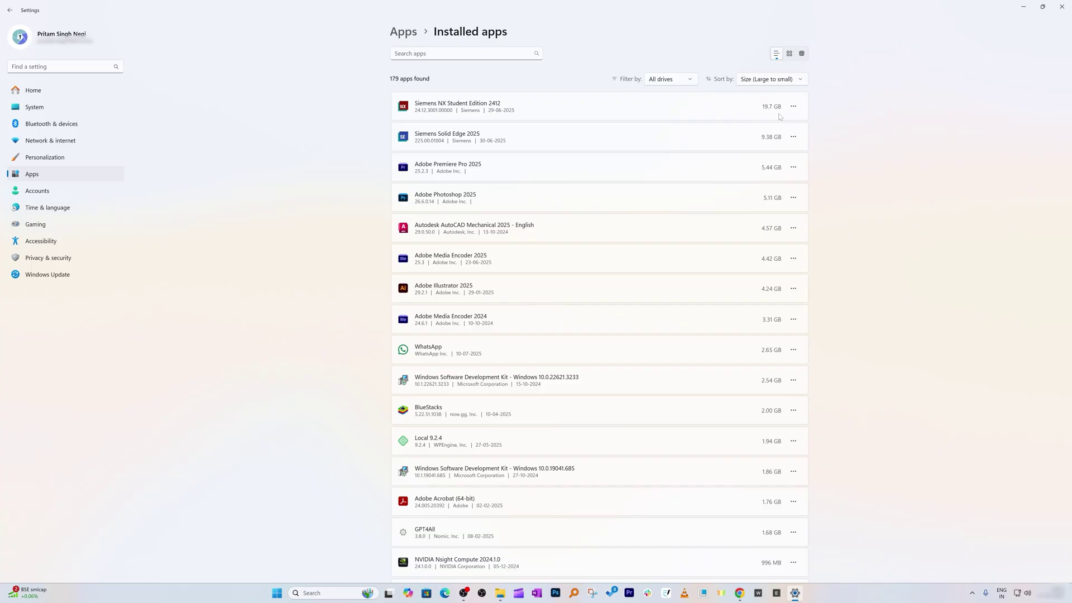
Step: Remove BlueStacks and WhatsApp, then confirm the uninstall of GPT4All
{"action": "scroll", "coordinate": [780, 129], "scroll_direction": "down", "scroll_amount": 3}
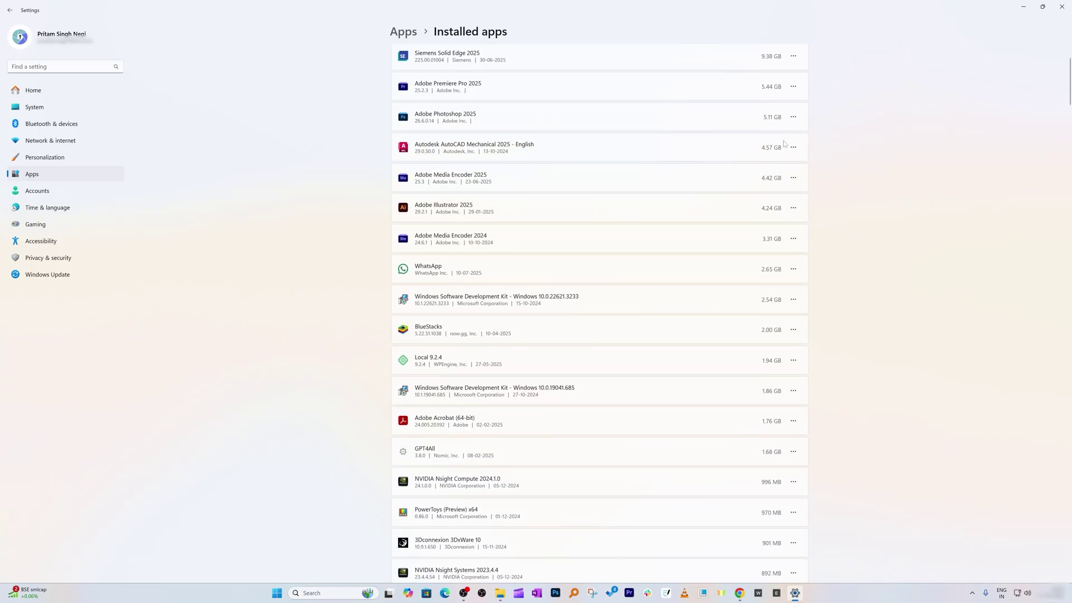
{"action": "left_click", "coordinate": [793, 329]}
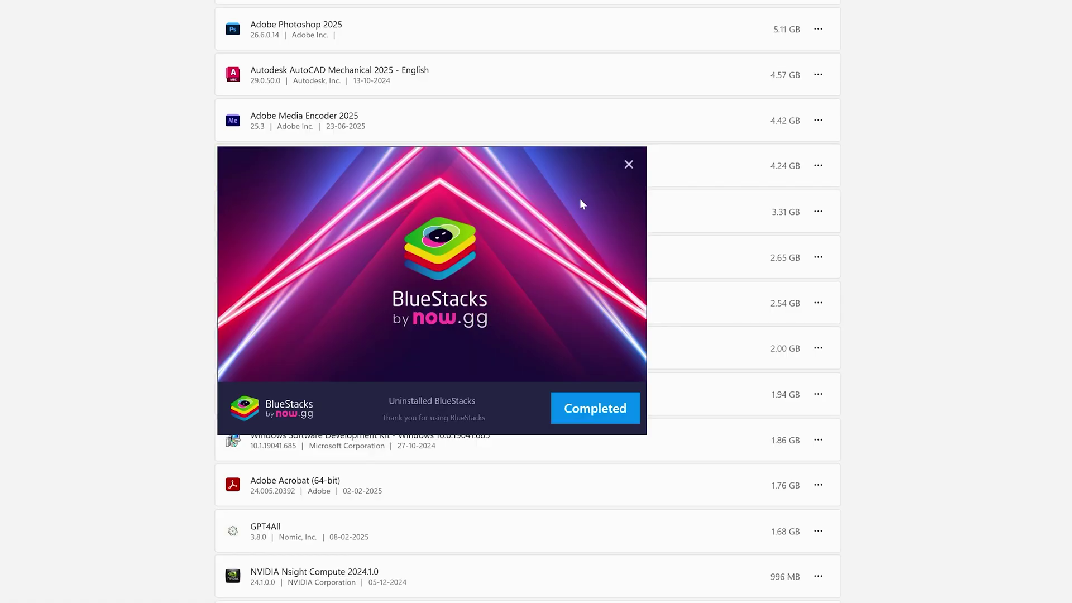
{"action": "left_click", "coordinate": [628, 164]}
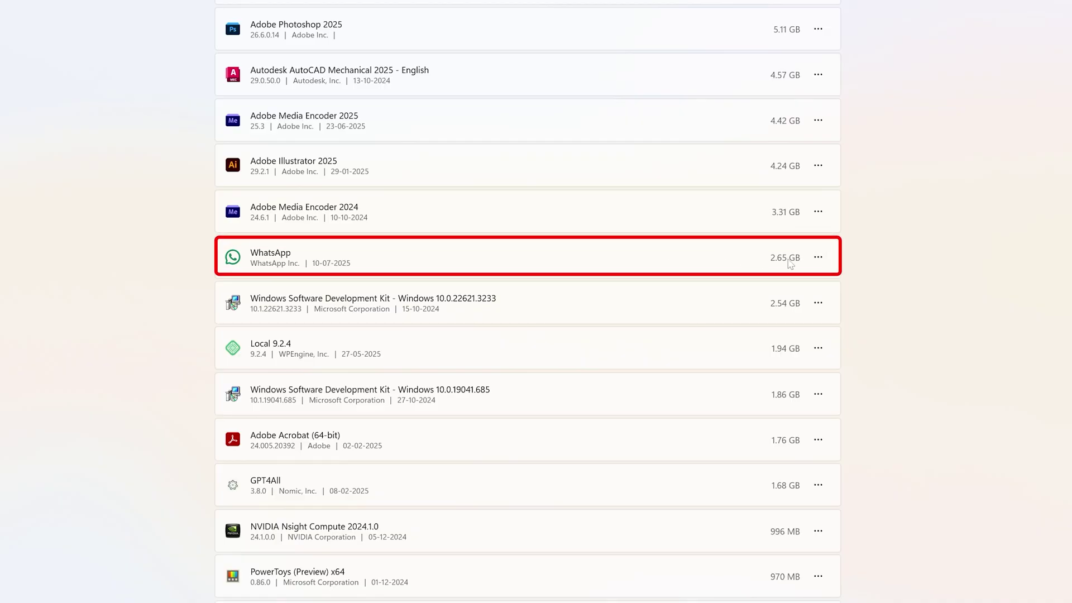
{"action": "left_click", "coordinate": [816, 260]}
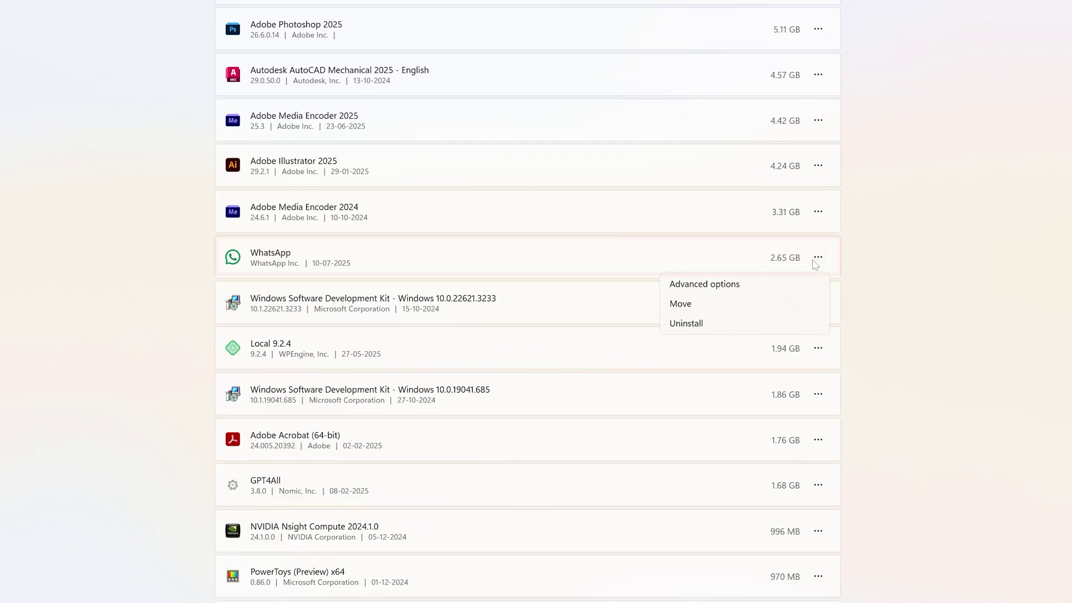
{"action": "left_click", "coordinate": [713, 327]}
{"action": "left_click", "coordinate": [776, 325]}
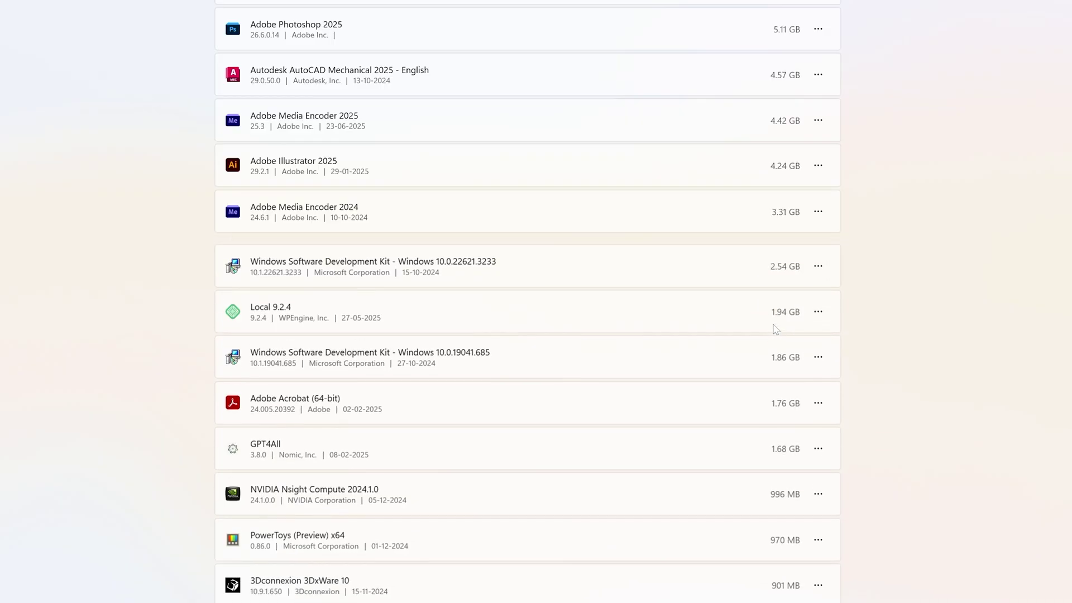
{"action": "left_click", "coordinate": [817, 439]}
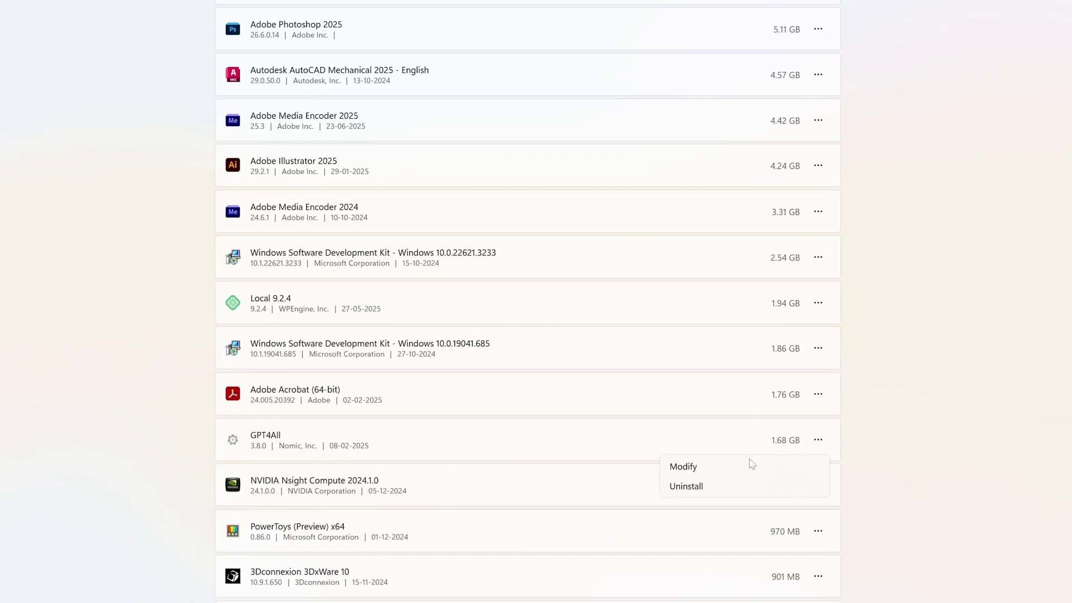
{"action": "left_click", "coordinate": [704, 490]}
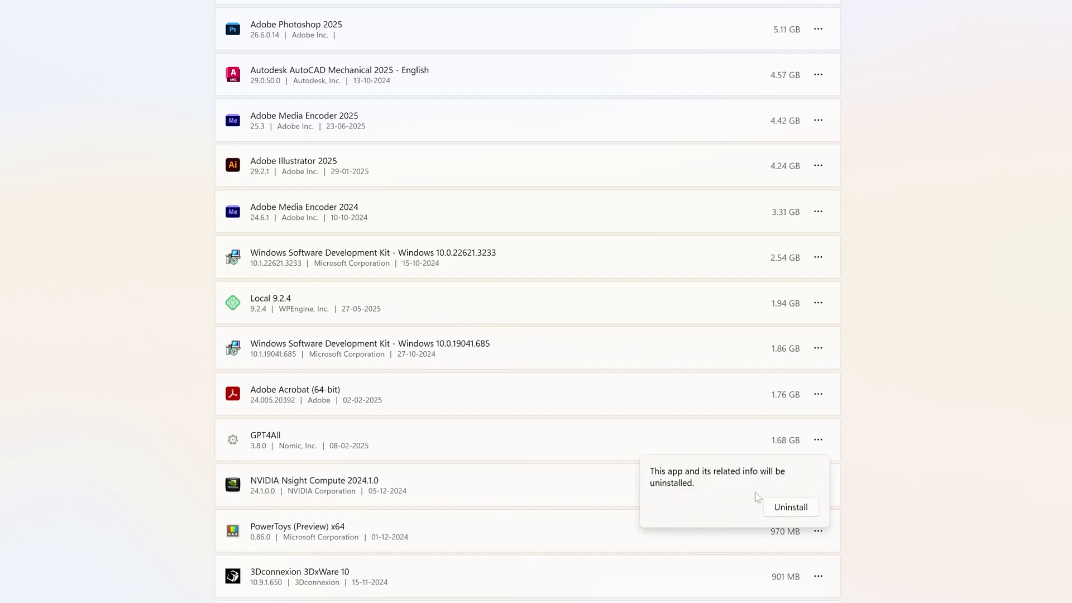
{"action": "left_click", "coordinate": [802, 512]}
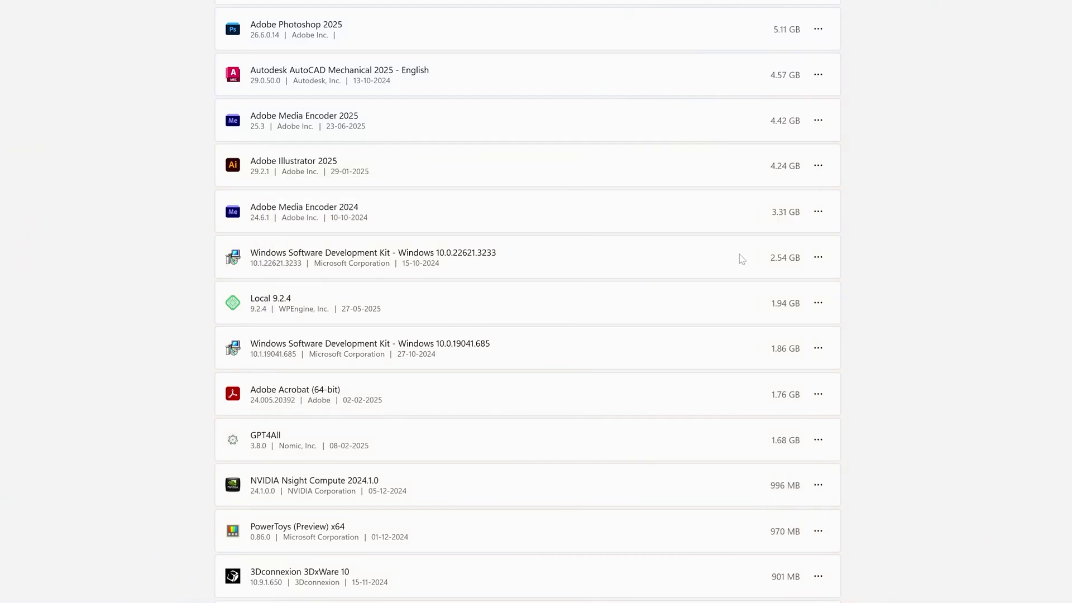
{"action": "scroll", "coordinate": [759, 241], "scroll_direction": "down", "scroll_amount": 2}
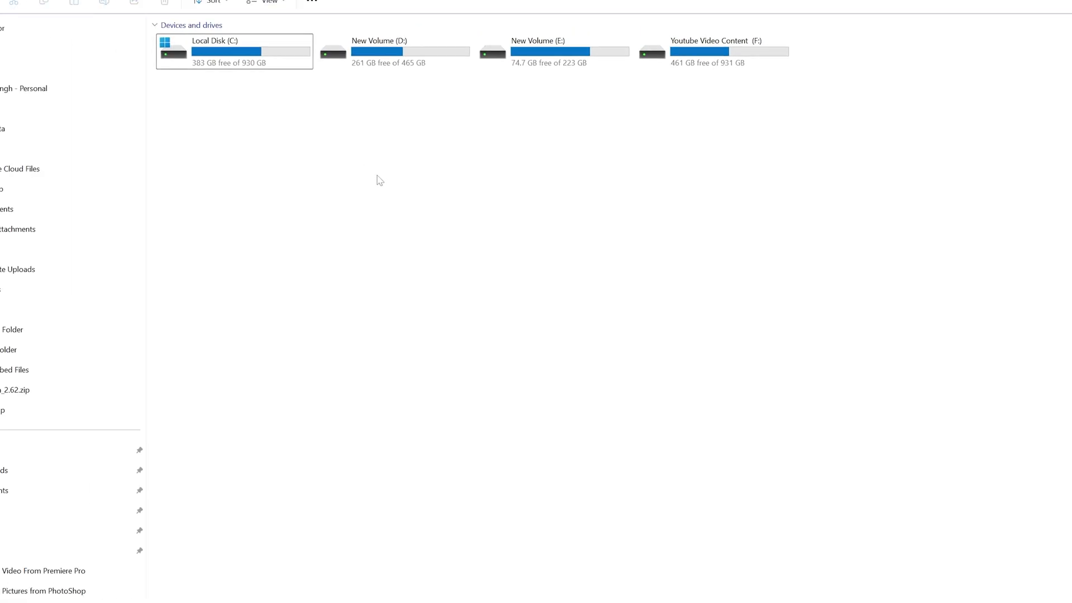
Step: Refresh This PC so Local Disk (C:) shows 400 GB free
{"action": "right_click", "coordinate": [439, 194]}
{"action": "left_click", "coordinate": [483, 241]}
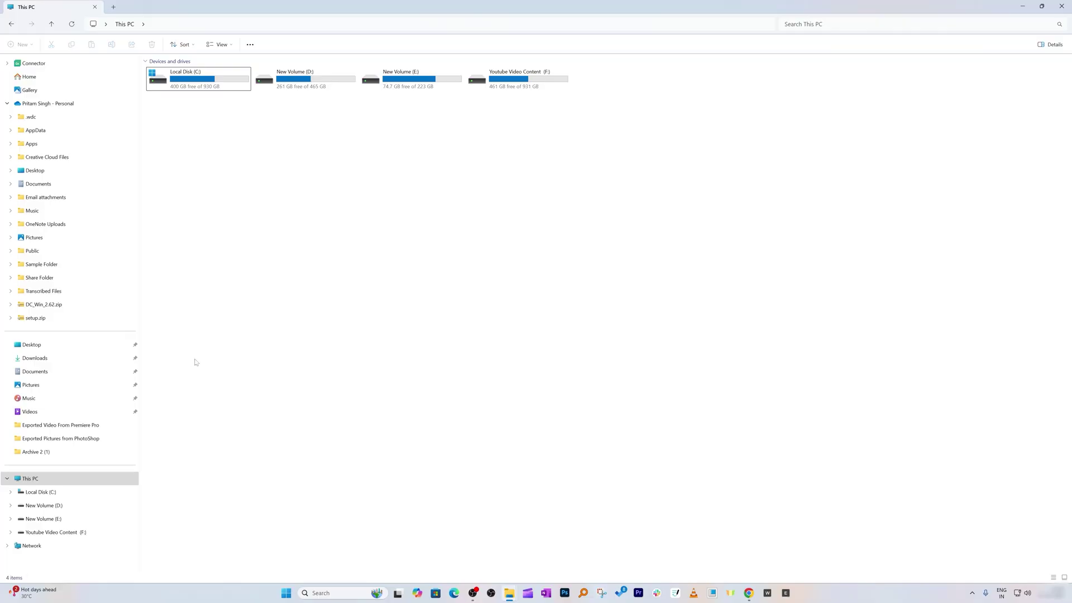
Step: Open Settings > System > Storage and go into the Storage Sense page
{"action": "left_click", "coordinate": [287, 594]}
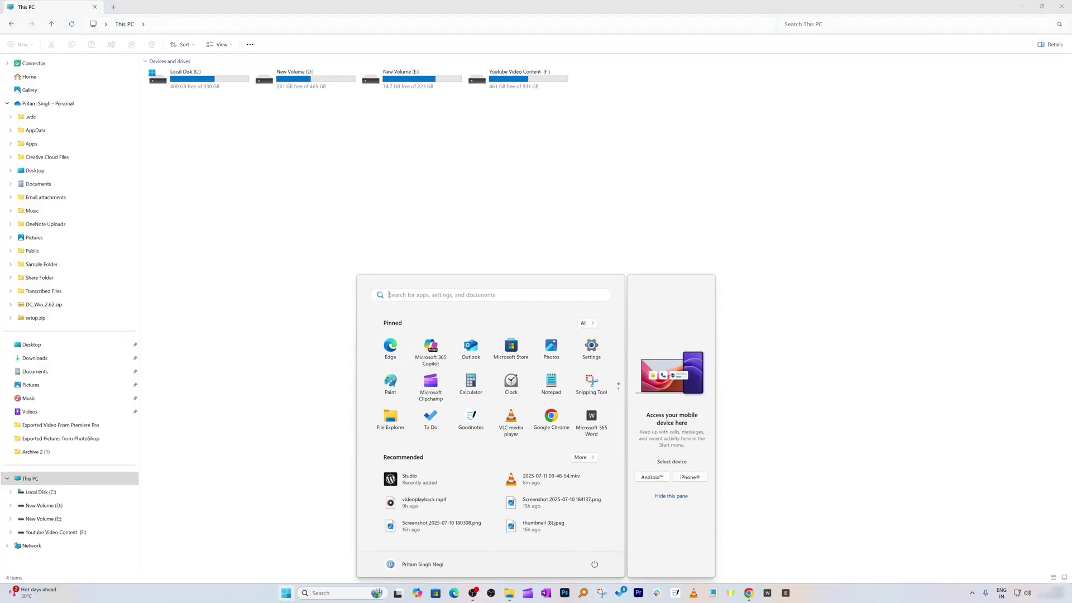
{"action": "type", "text": "settings"}
{"action": "left_click", "coordinate": [424, 355]}
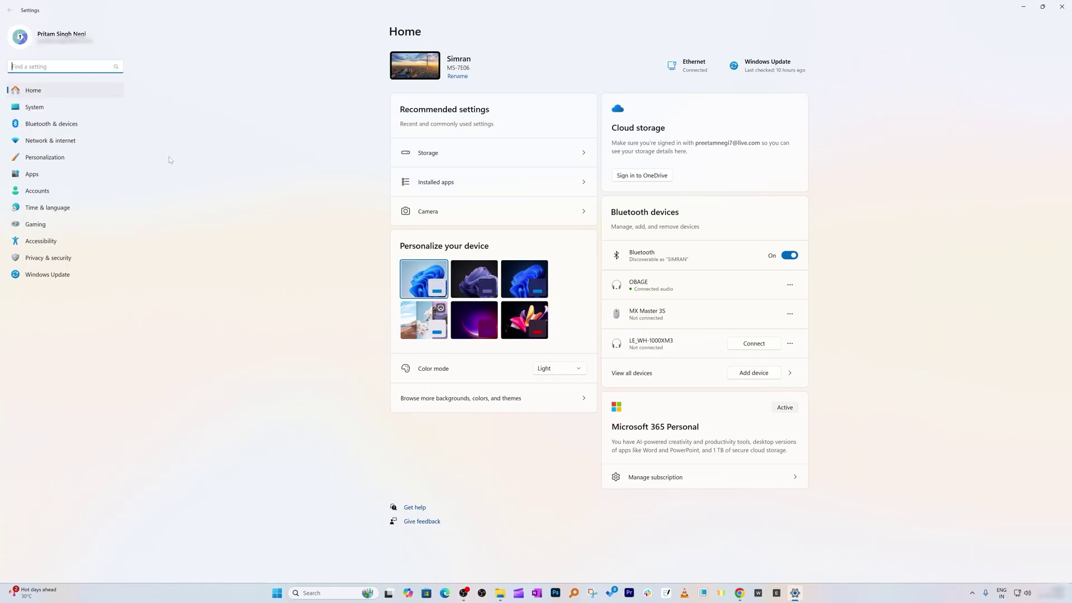
{"action": "left_click", "coordinate": [81, 110]}
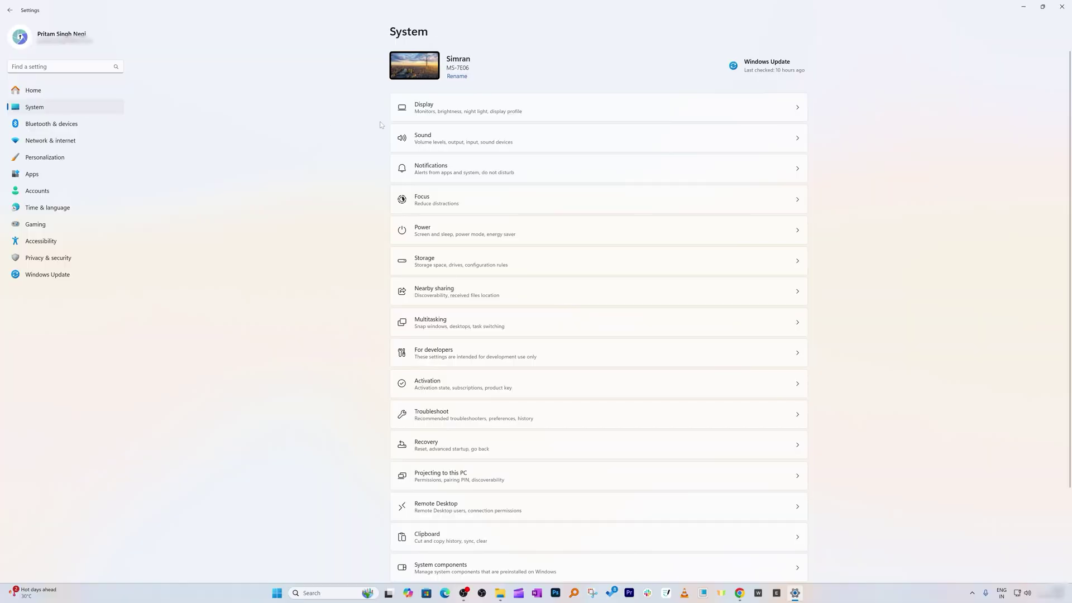
{"action": "left_click", "coordinate": [429, 261]}
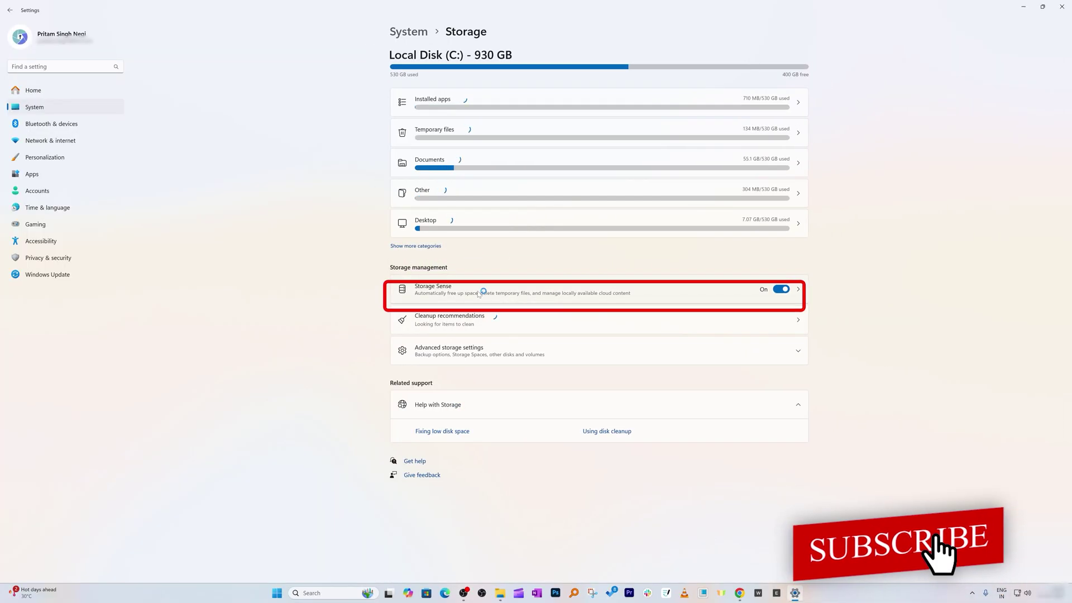
{"action": "left_click", "coordinate": [798, 293]}
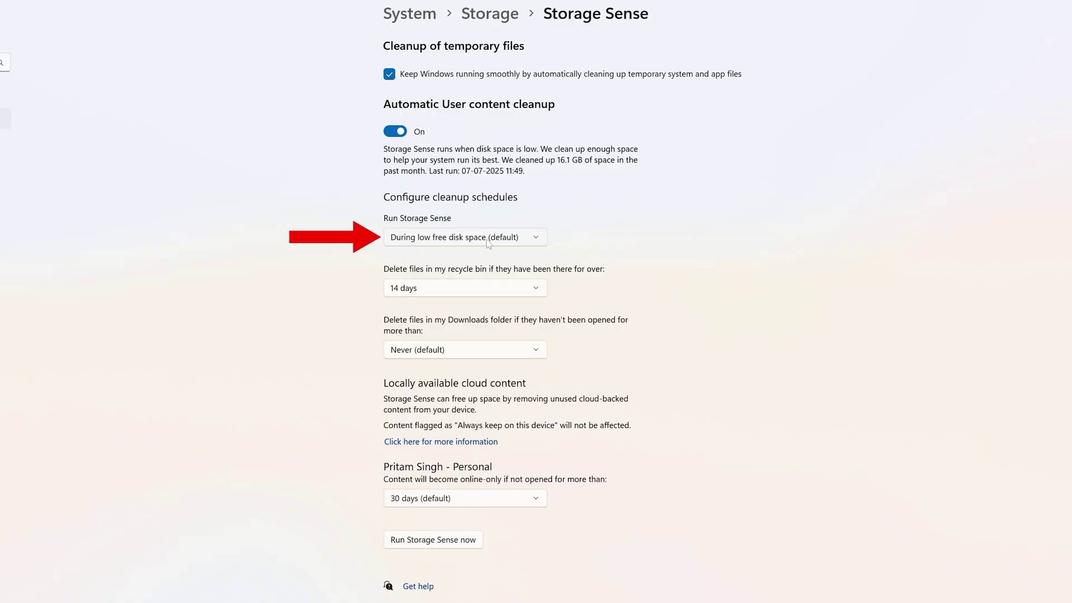
Step: Set Run Storage Sense to Every day and the Downloads cleanup age to 60 days
{"action": "left_click", "coordinate": [525, 242]}
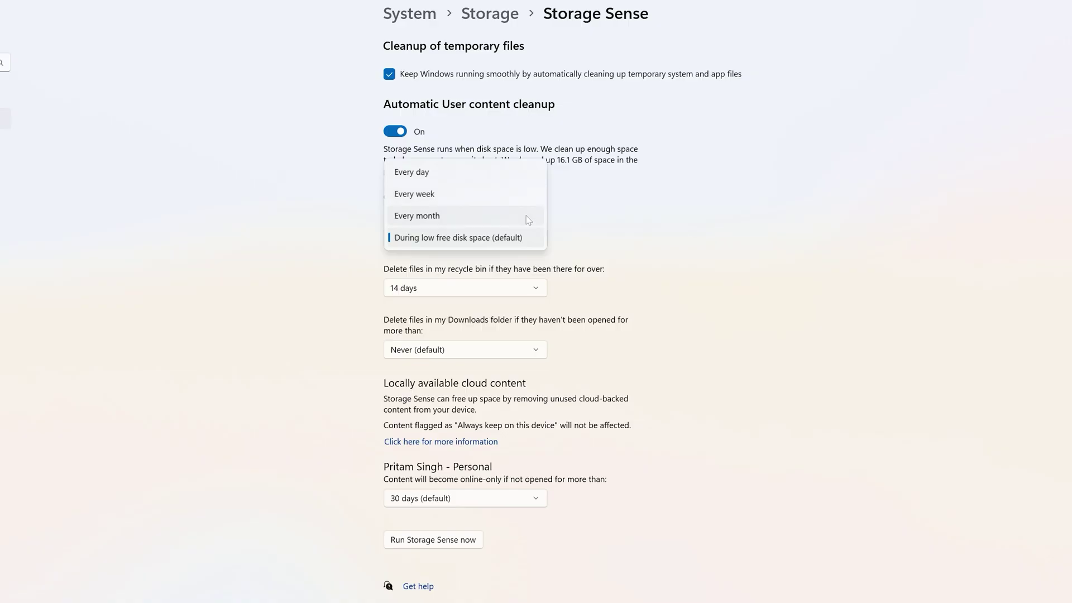
{"action": "left_click", "coordinate": [523, 178]}
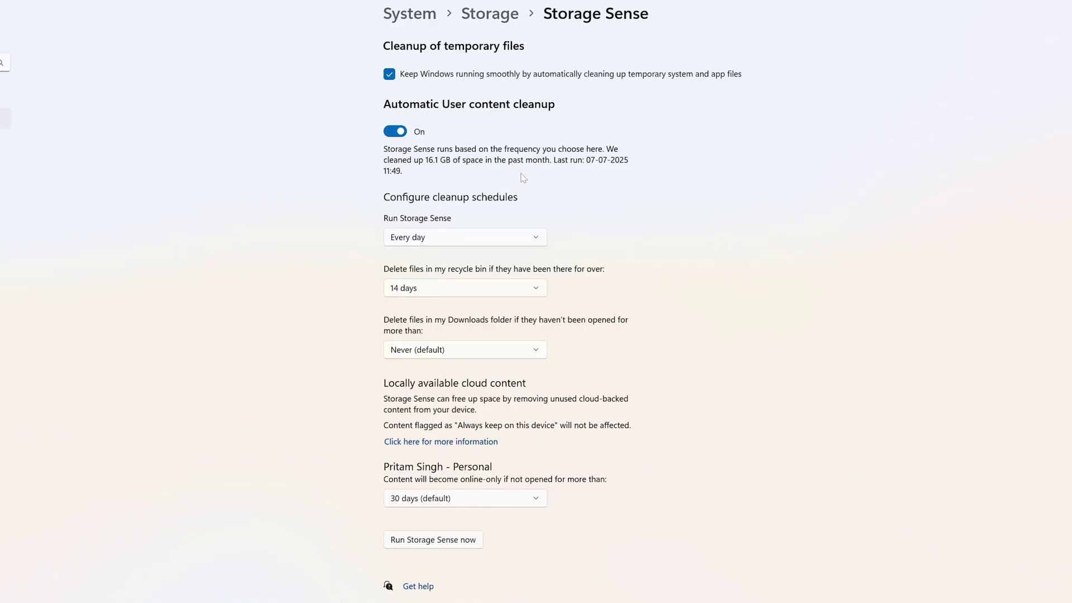
{"action": "left_click", "coordinate": [512, 349]}
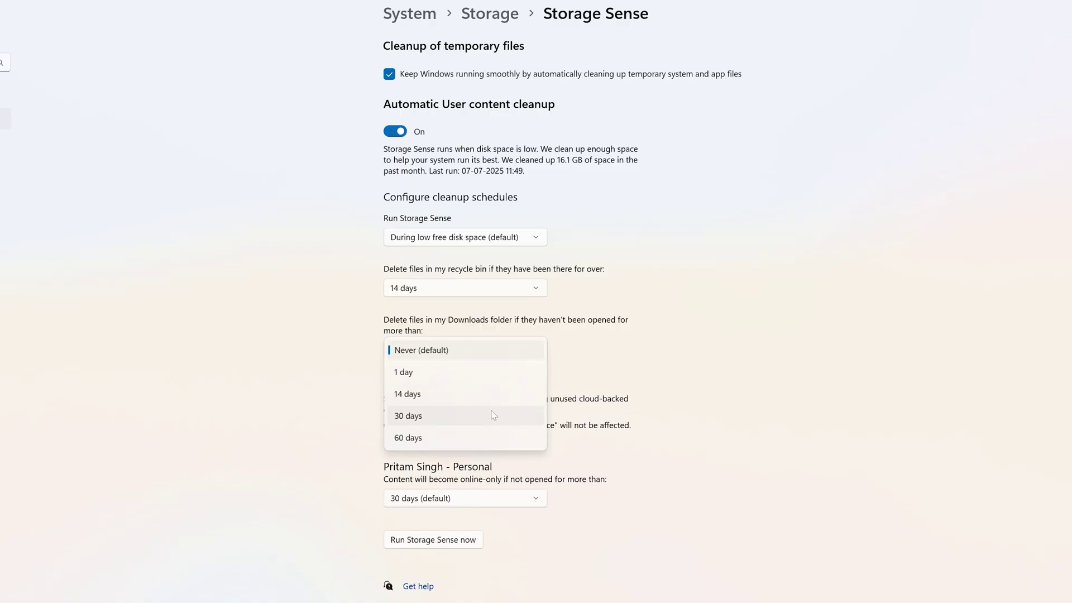
{"action": "left_click", "coordinate": [481, 438]}
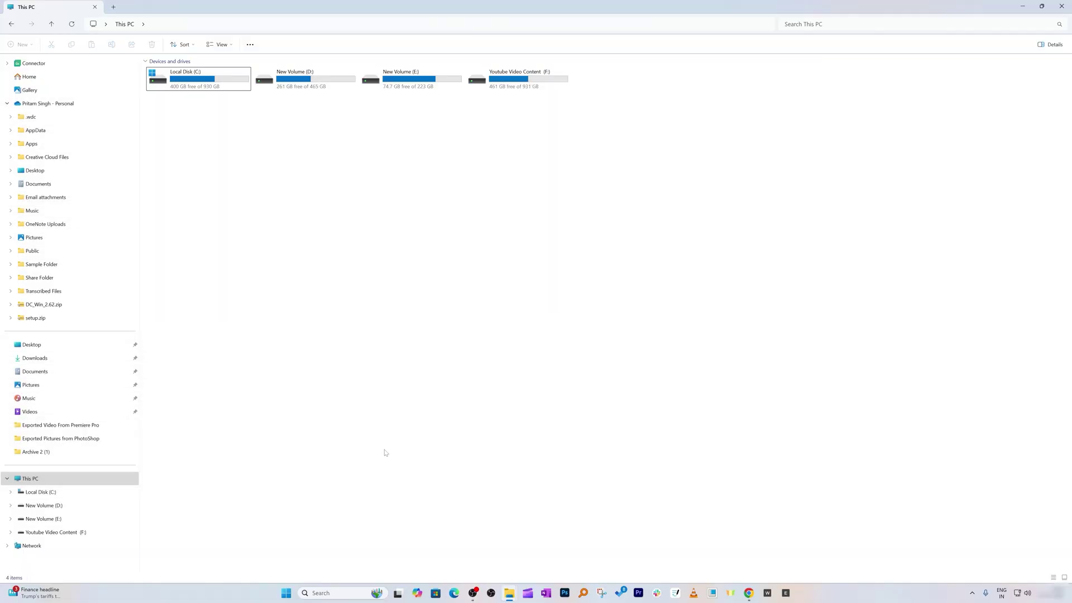
Step: Launch Disk Cleanup from Start search and select drive (C:), showing 728 MB freeable
{"action": "left_click", "coordinate": [287, 593]}
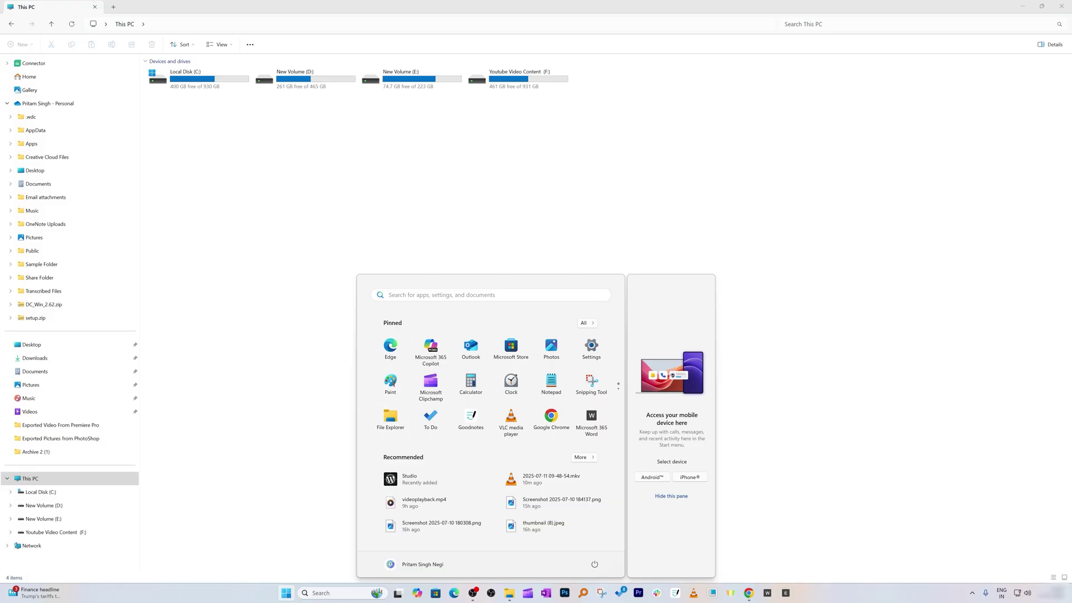
{"action": "type", "text": "disk cleanup"}
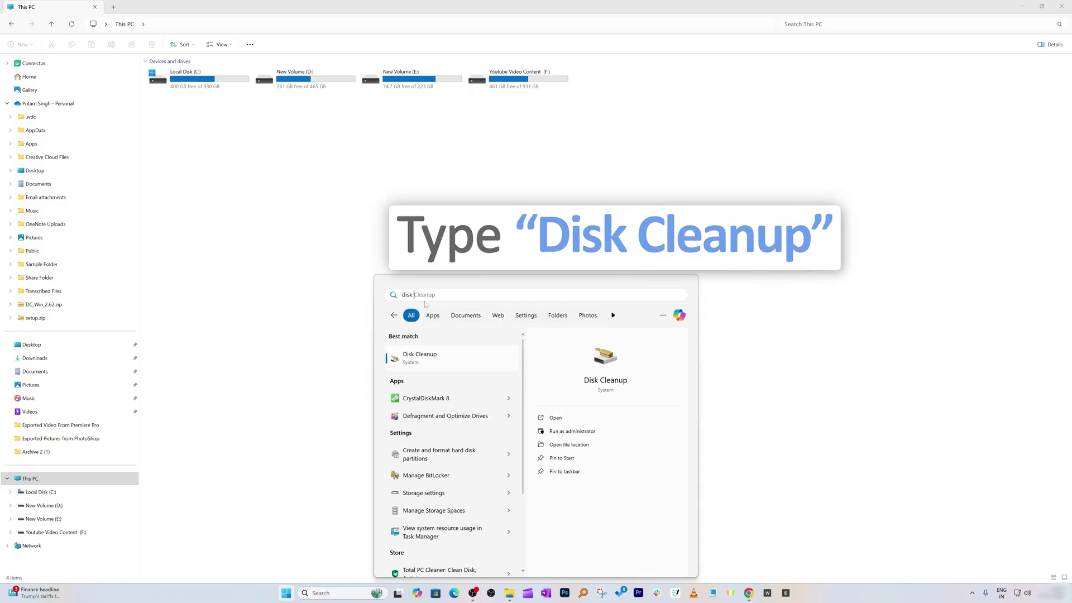
{"action": "left_click", "coordinate": [428, 354]}
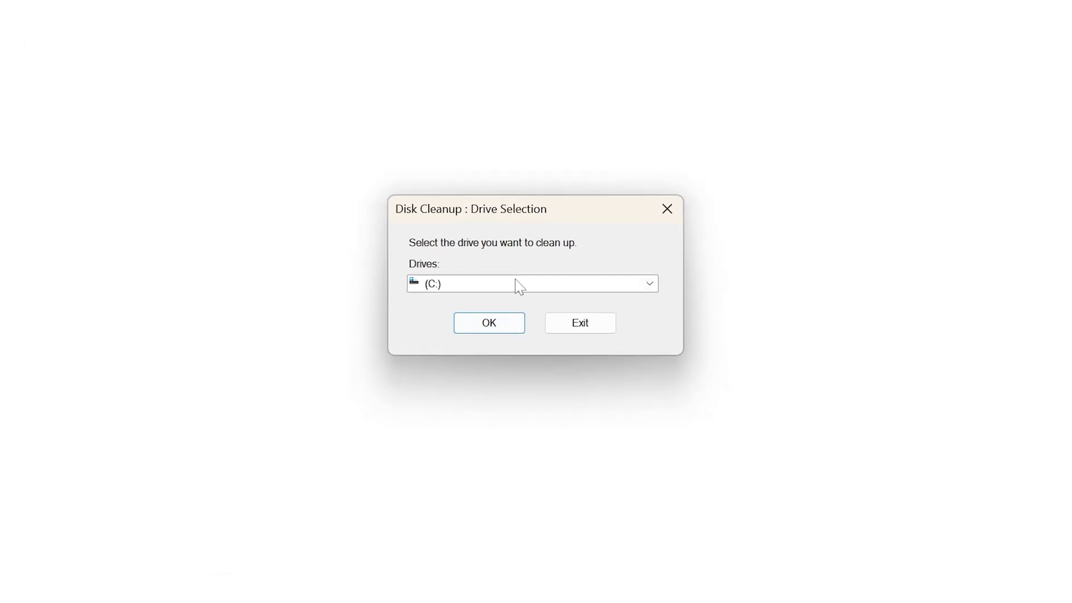
{"action": "left_click", "coordinate": [518, 286]}
{"action": "left_click", "coordinate": [519, 299]}
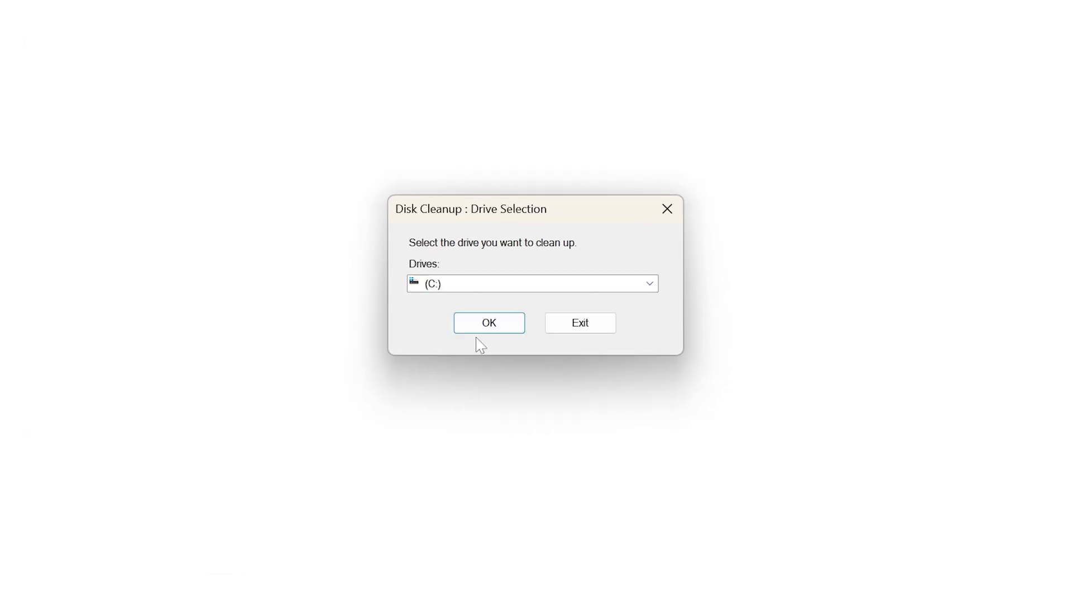
{"action": "left_click", "coordinate": [644, 286]}
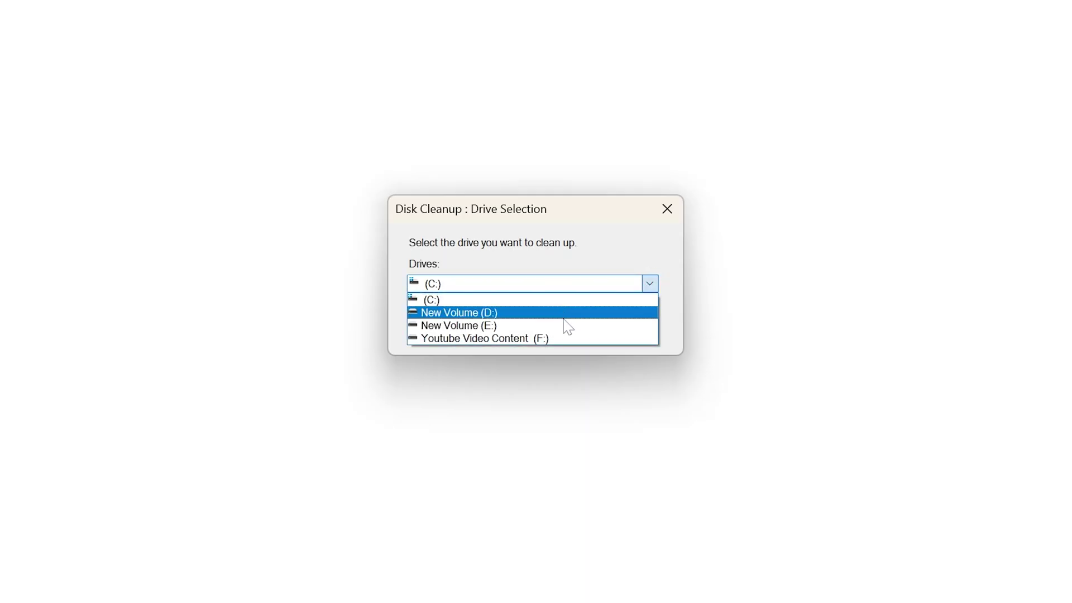
{"action": "left_click", "coordinate": [558, 299]}
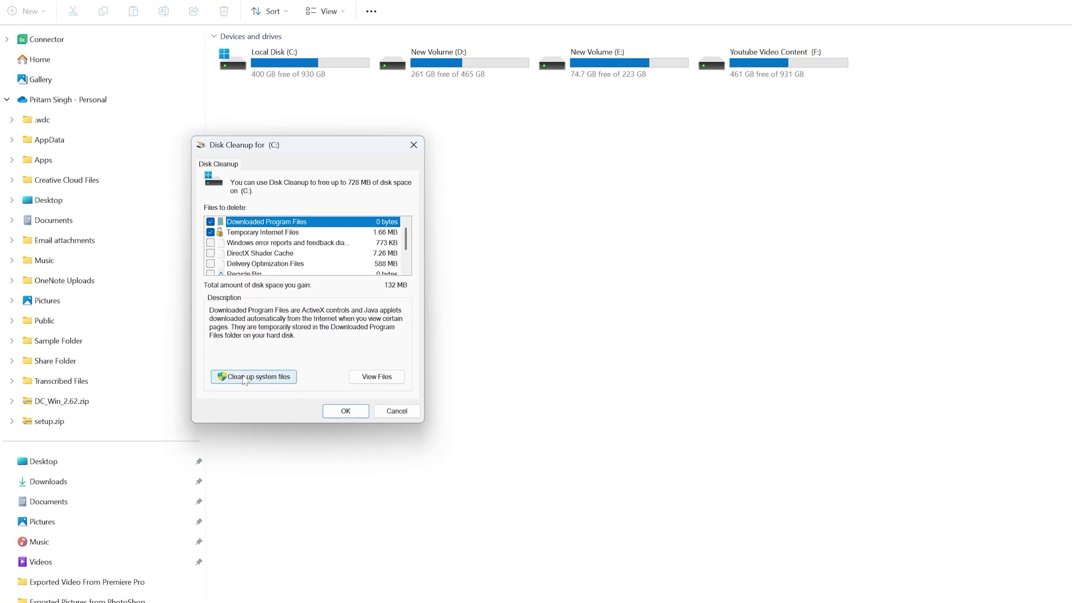
Step: Rescan drive C: including system files and tick Windows Update Cleanup
{"action": "left_click", "coordinate": [268, 380]}
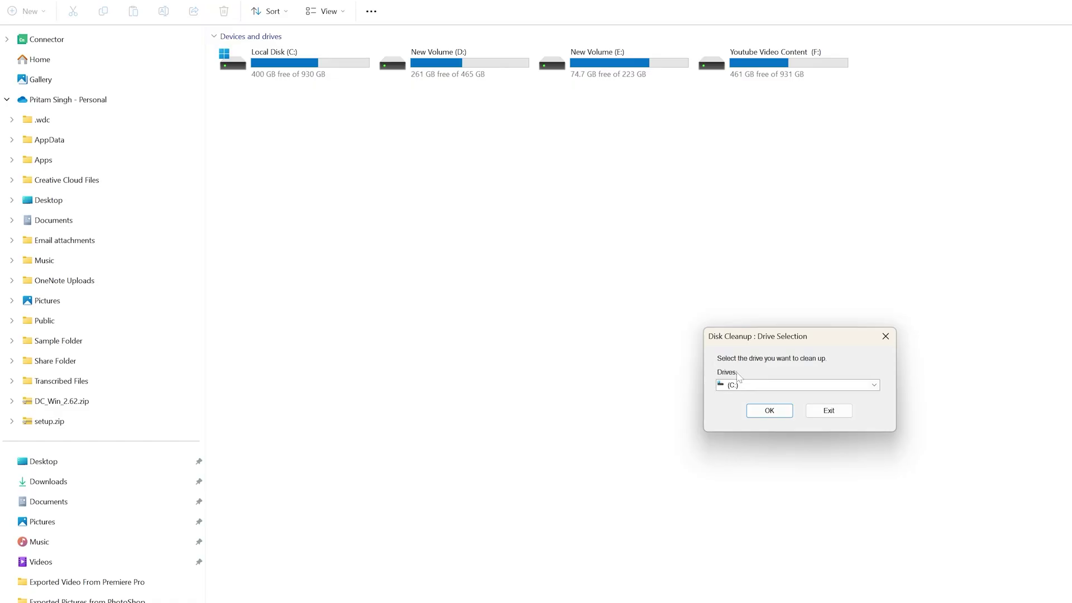
{"action": "left_click", "coordinate": [763, 416]}
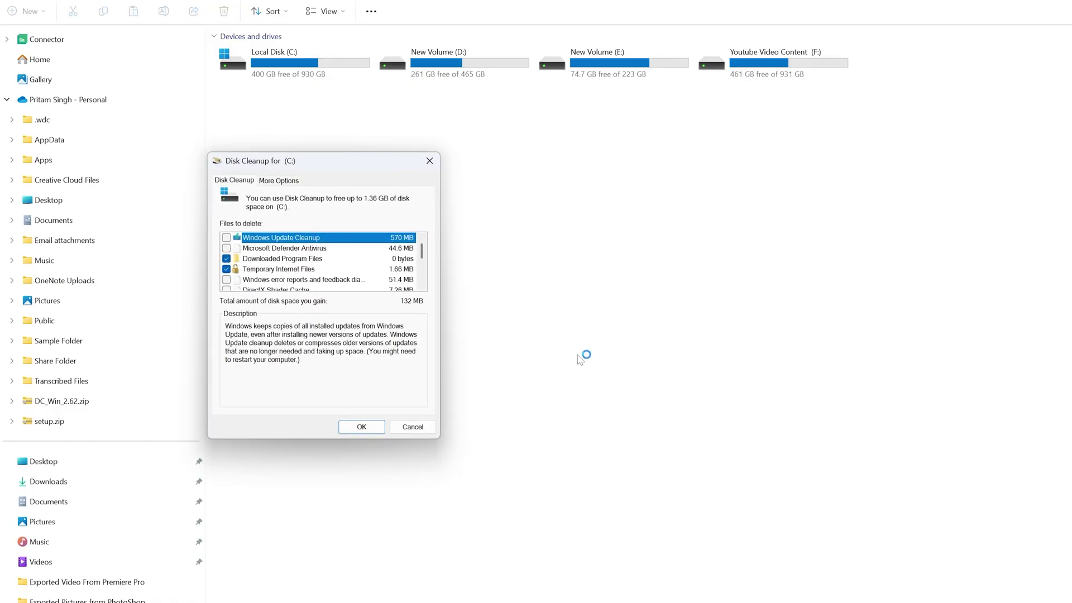
{"action": "left_click", "coordinate": [226, 238]}
Step: Also tick Recycle Bin and Delivery Optimization Files, then permanently delete the selected files
{"action": "scroll", "coordinate": [277, 285], "scroll_direction": "down", "scroll_amount": 2}
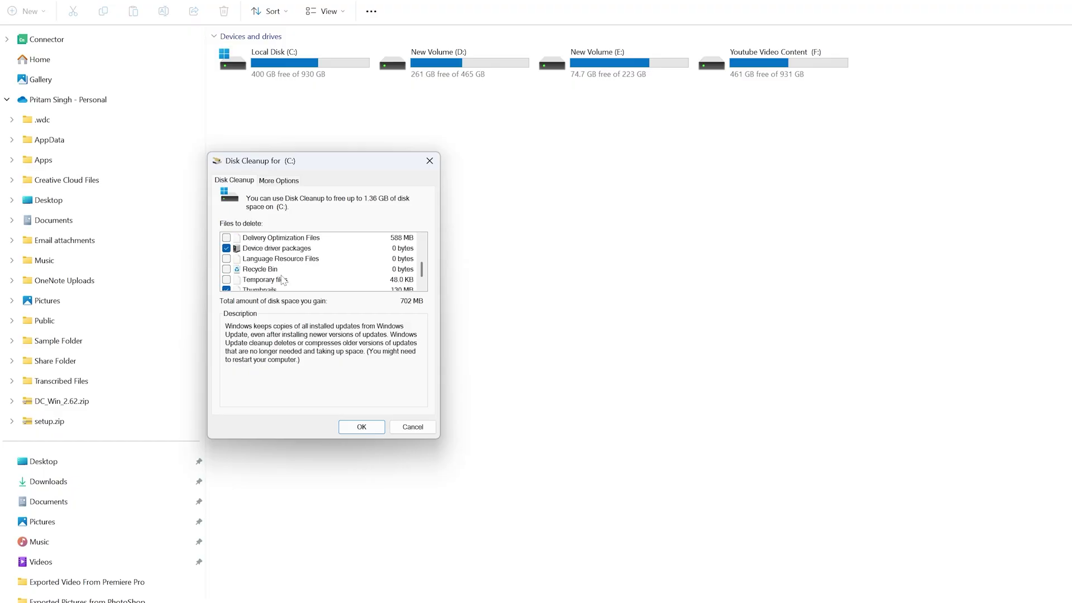
{"action": "scroll", "coordinate": [283, 280], "scroll_direction": "down", "scroll_amount": 1}
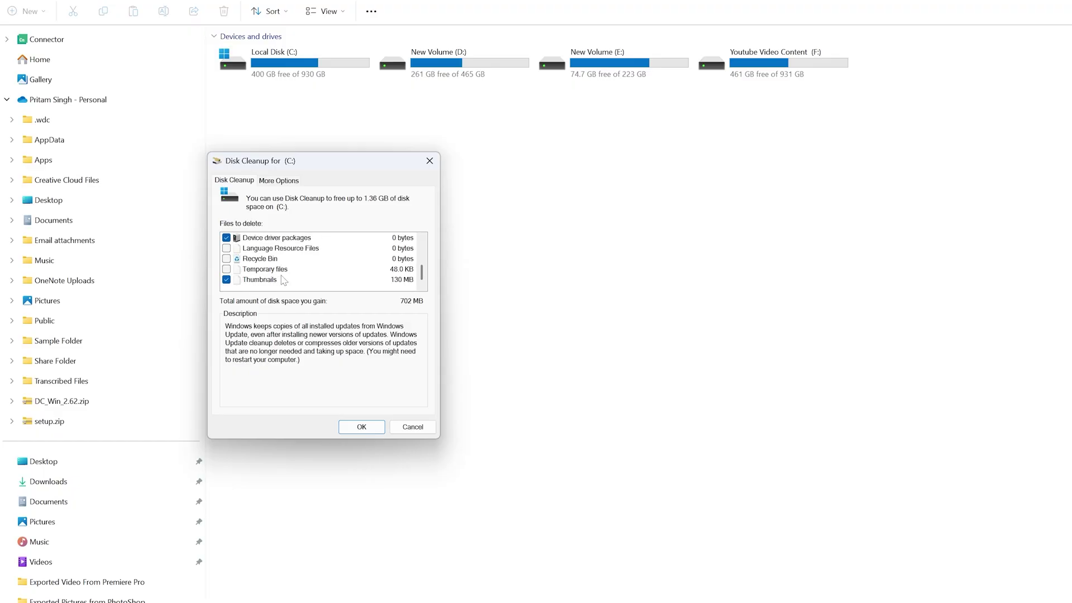
{"action": "left_click", "coordinate": [227, 259]}
{"action": "scroll", "coordinate": [281, 261], "scroll_direction": "up", "scroll_amount": 1}
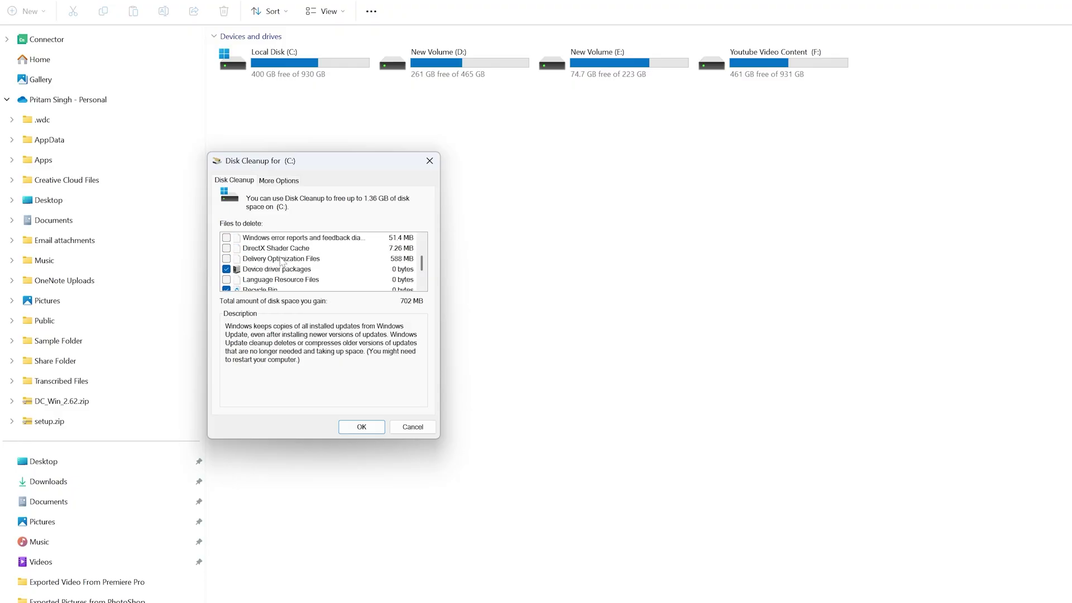
{"action": "left_click", "coordinate": [227, 258]}
{"action": "left_click", "coordinate": [365, 428]}
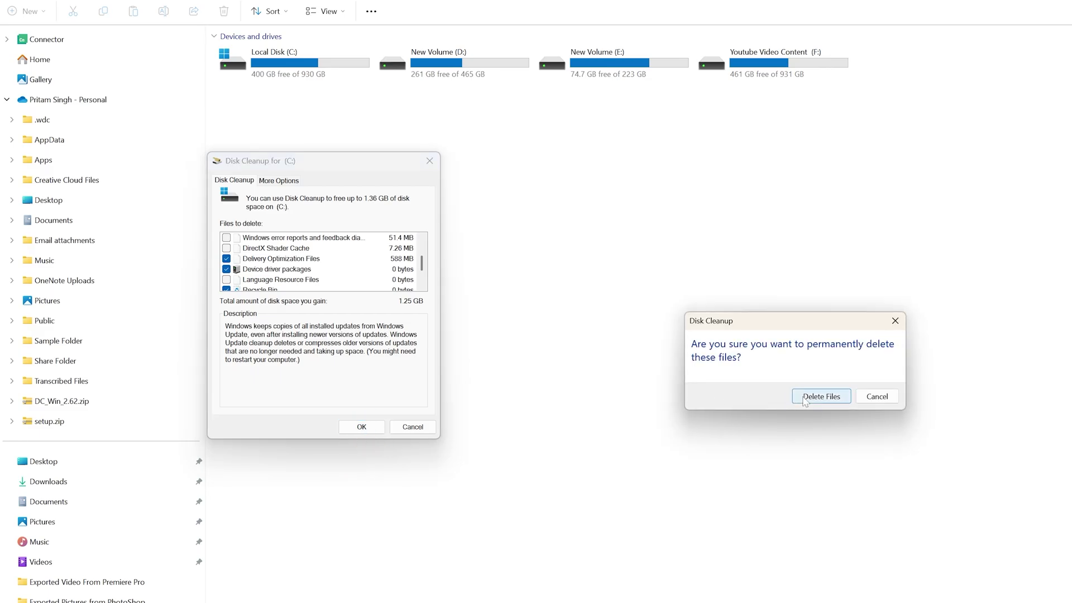
{"action": "left_click", "coordinate": [805, 397]}
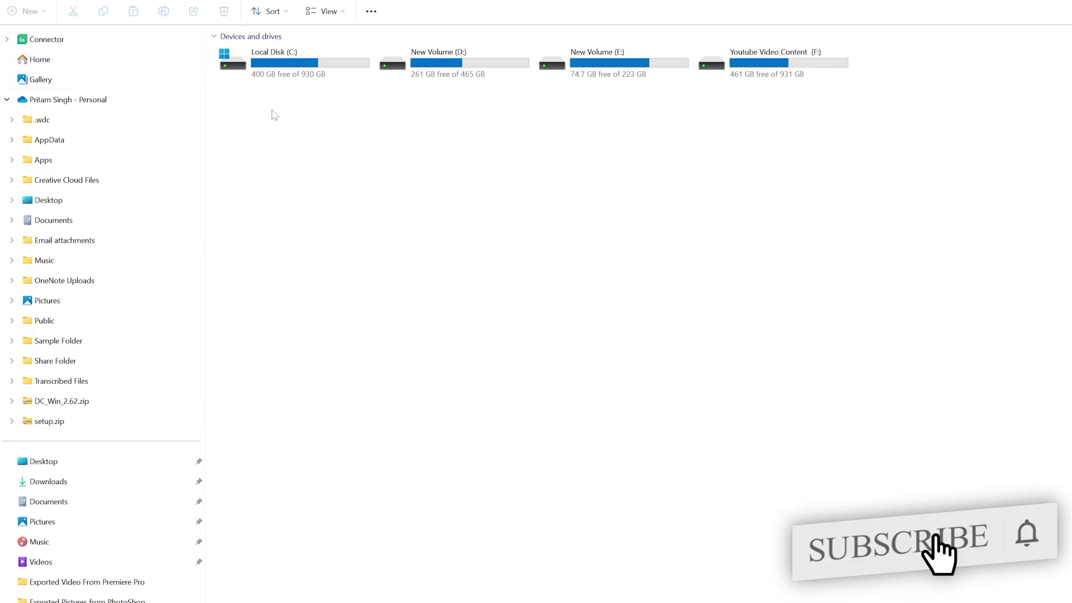
Step: Run Optimize on Local Disk (C:) from its Properties Tools tab via Optimize Drives
{"action": "left_click", "coordinate": [278, 78]}
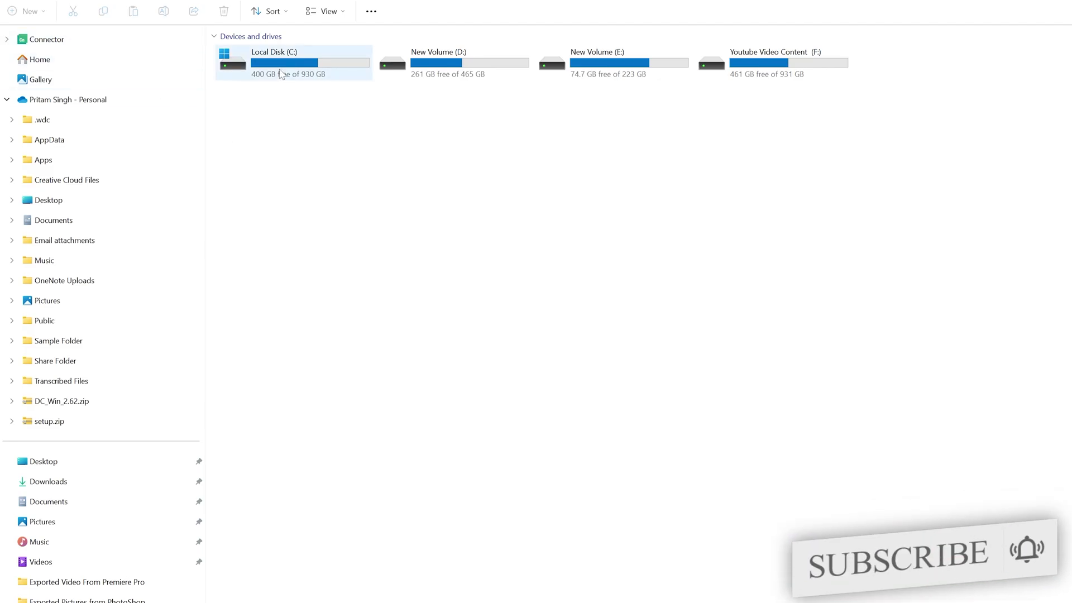
{"action": "right_click", "coordinate": [292, 76]}
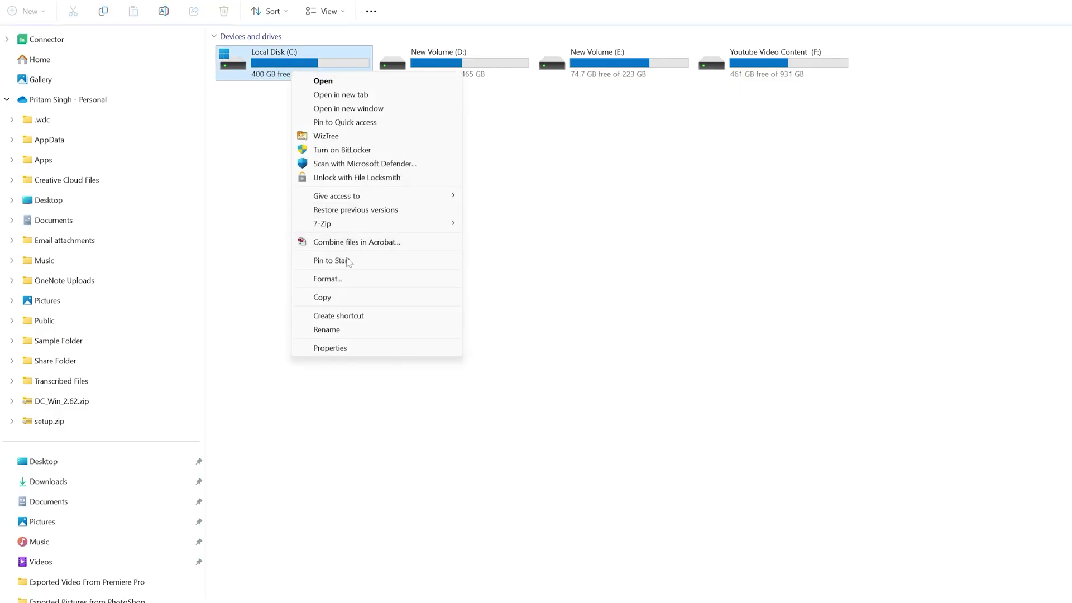
{"action": "left_click", "coordinate": [345, 348]}
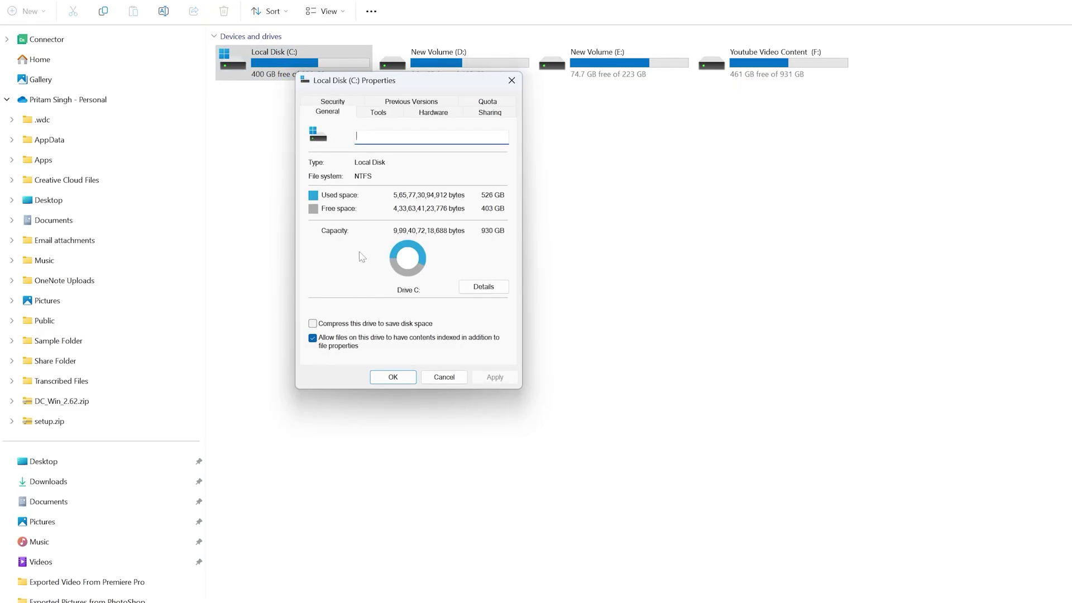
{"action": "left_click", "coordinate": [376, 112]}
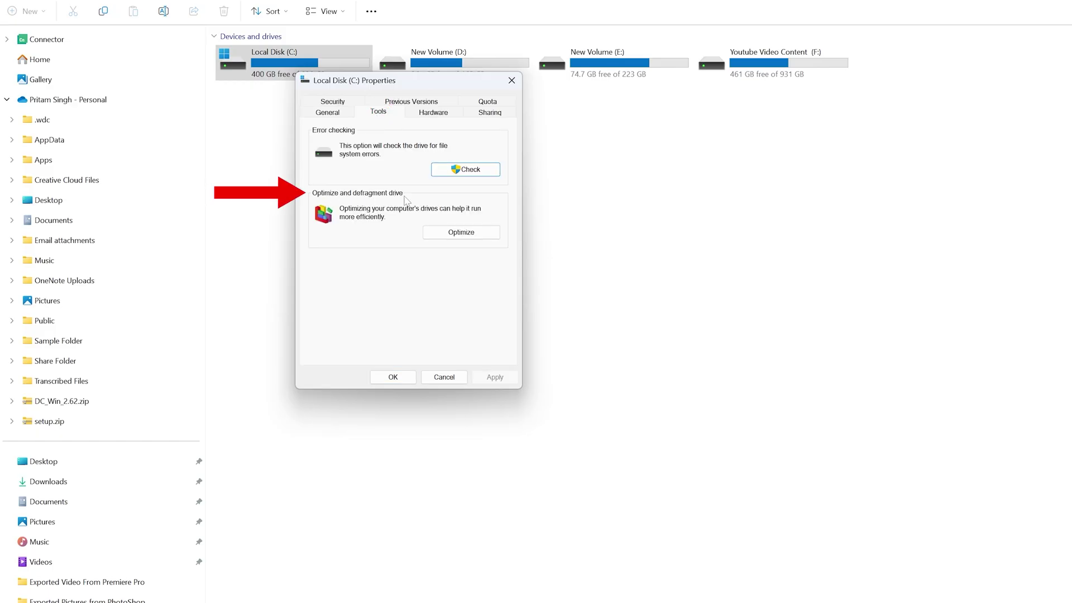
{"action": "left_click", "coordinate": [444, 233]}
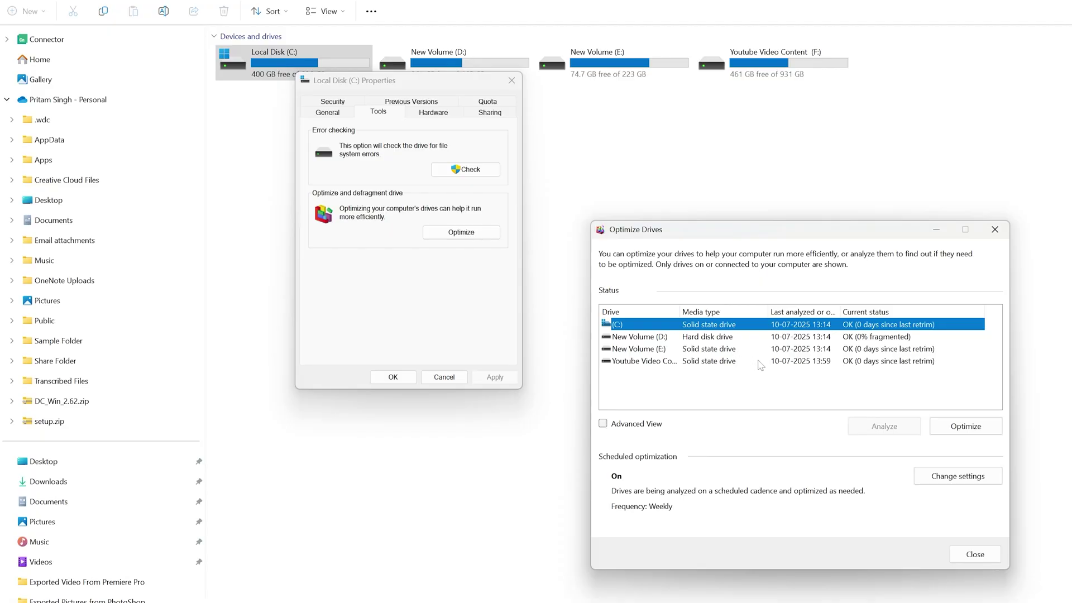
{"action": "left_click", "coordinate": [937, 429]}
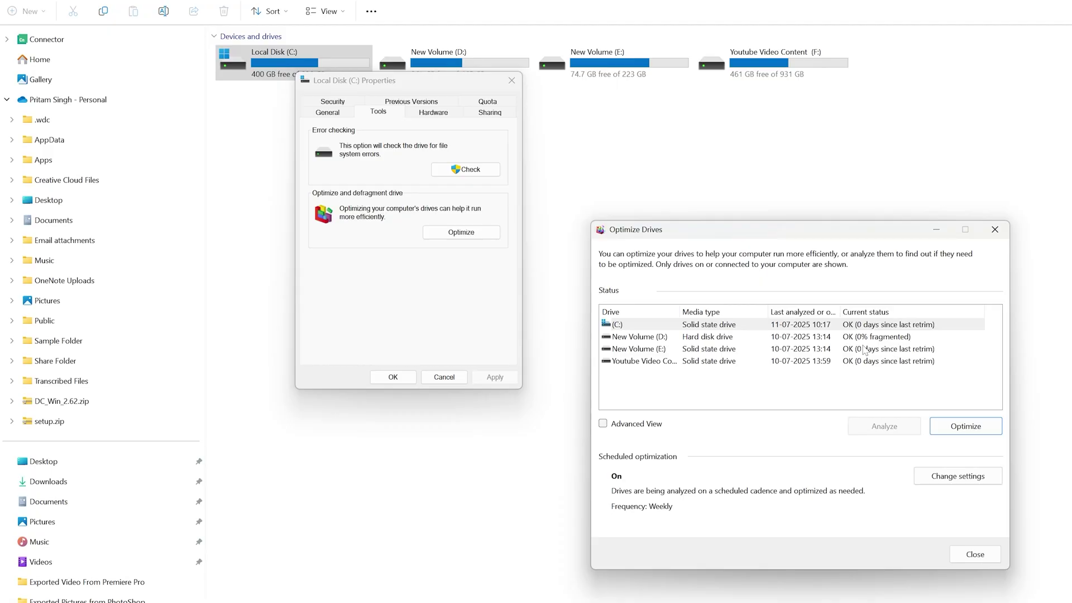
{"action": "left_click", "coordinate": [867, 324]}
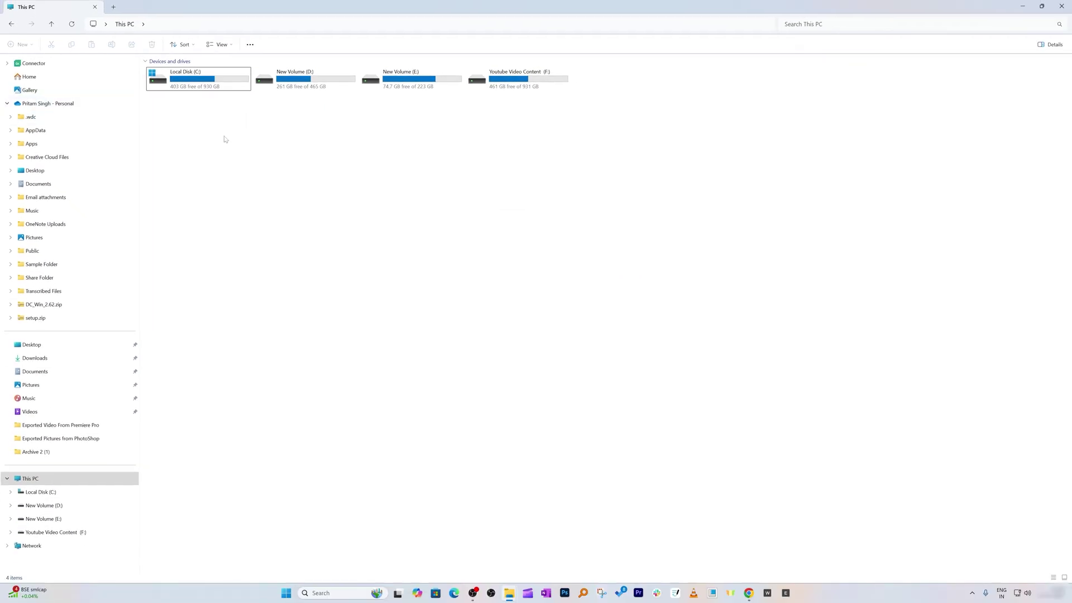
{"action": "left_click", "coordinate": [206, 90]}
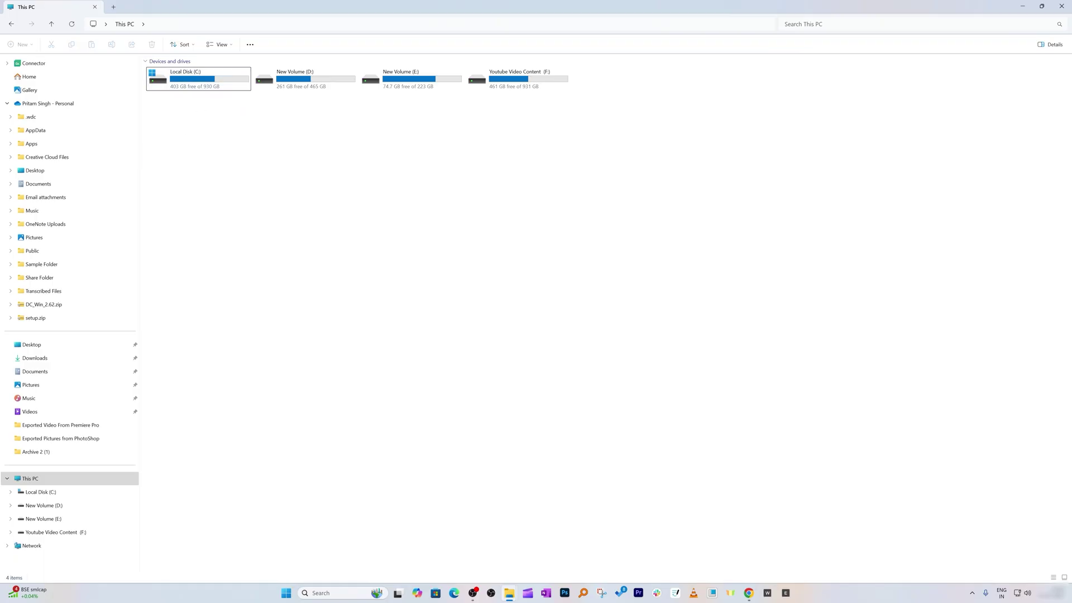